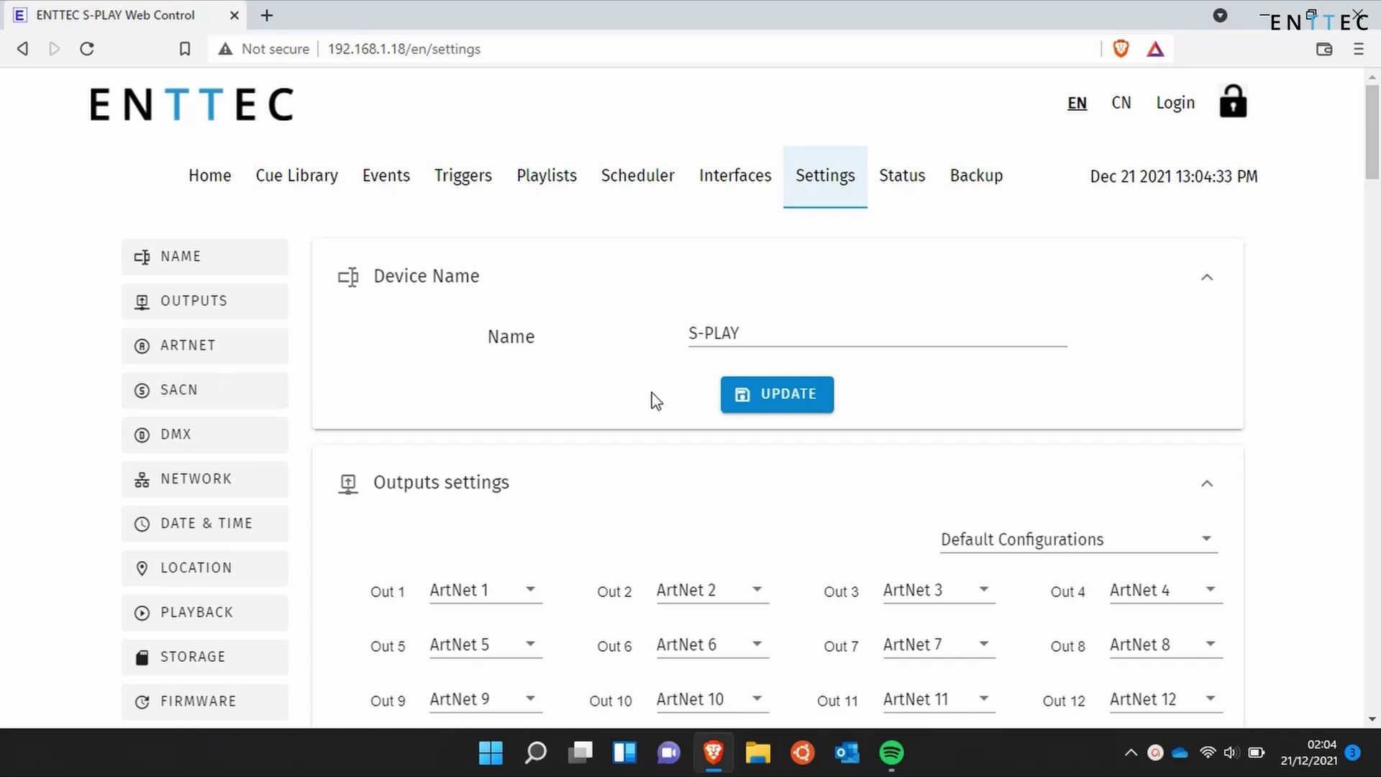
Step: Select the device name field for editing
{"action": "left_click", "coordinate": [763, 335]}
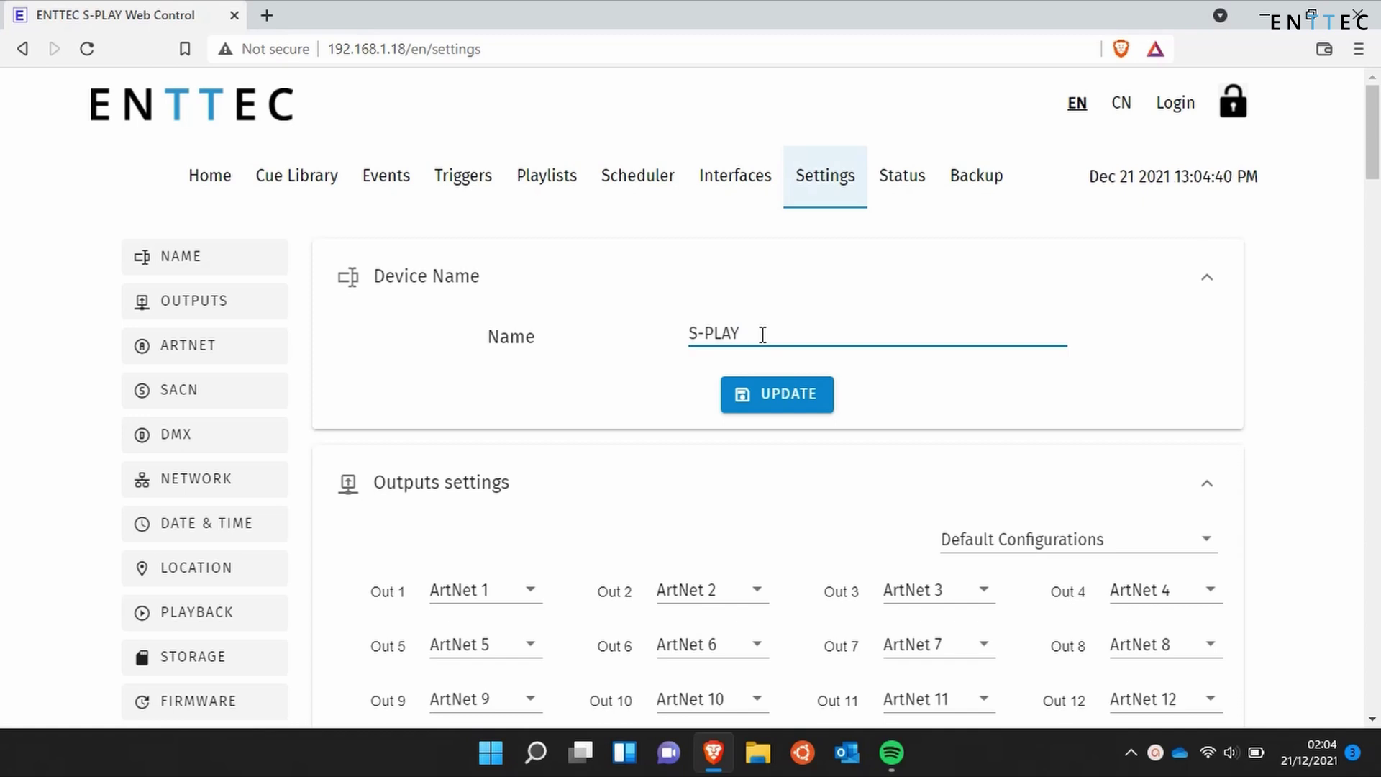
{"action": "scroll", "coordinate": [763, 335], "scroll_direction": "down", "scroll_amount": 3}
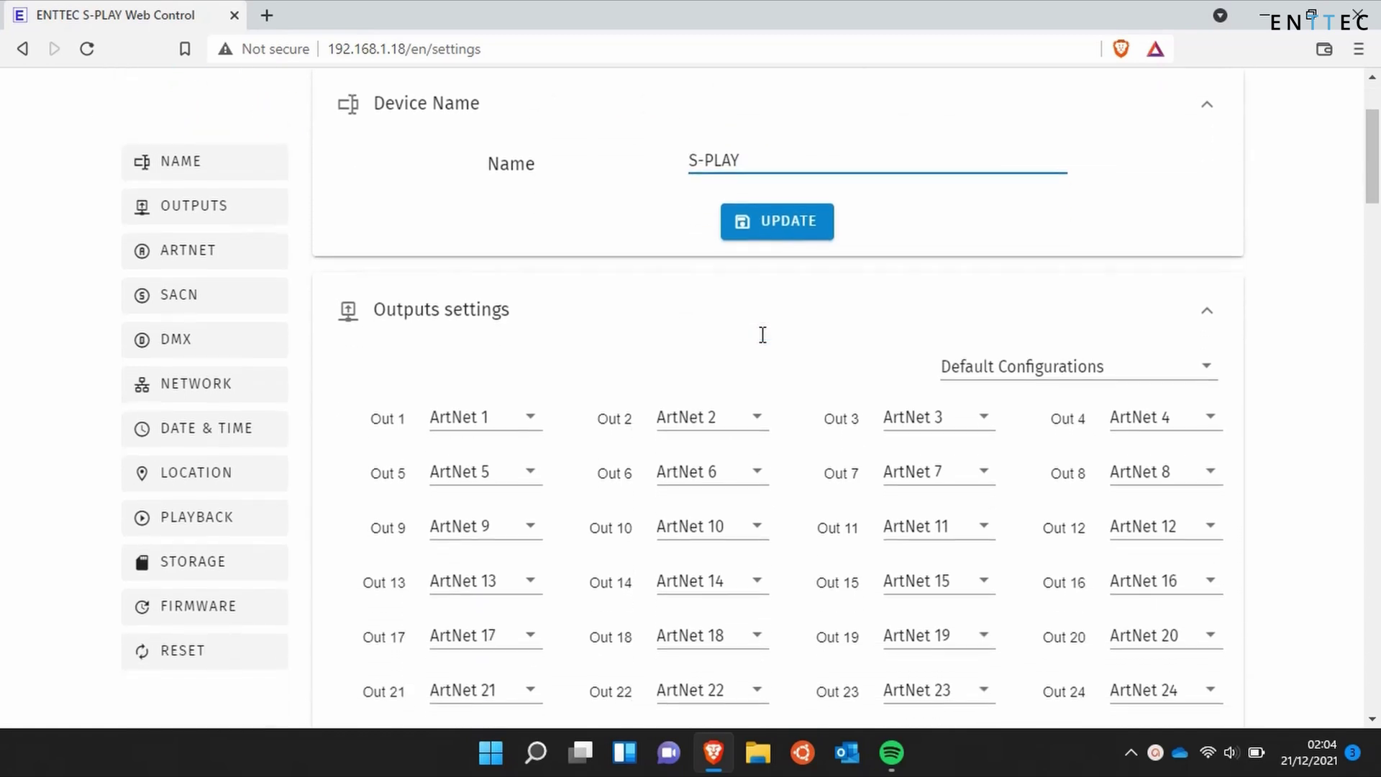
{"action": "scroll", "coordinate": [763, 335], "scroll_direction": "down", "scroll_amount": 1}
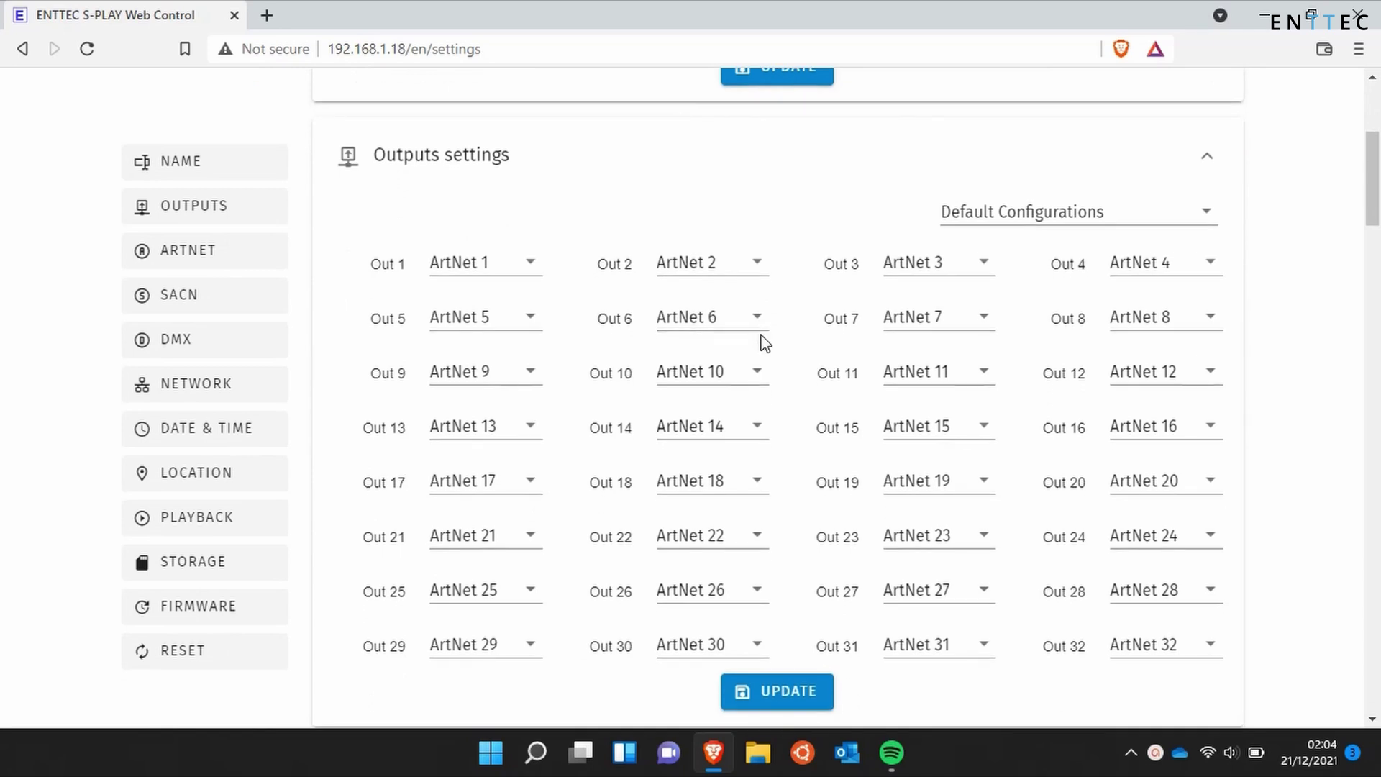
Step: Apply the All Artnet preset so Out 1–32 map to ArtNet 1–32, and save
{"action": "left_click", "coordinate": [1146, 212]}
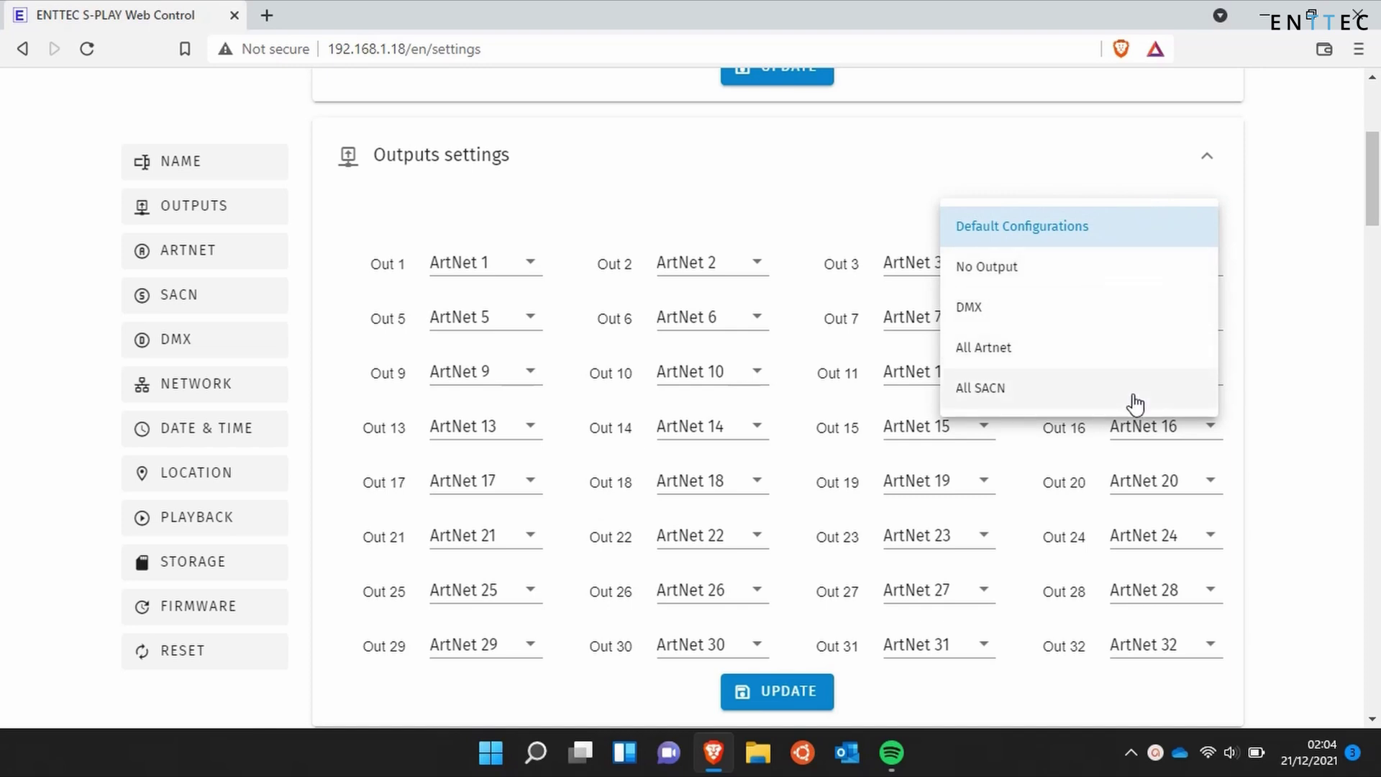
{"action": "left_click", "coordinate": [1054, 278]}
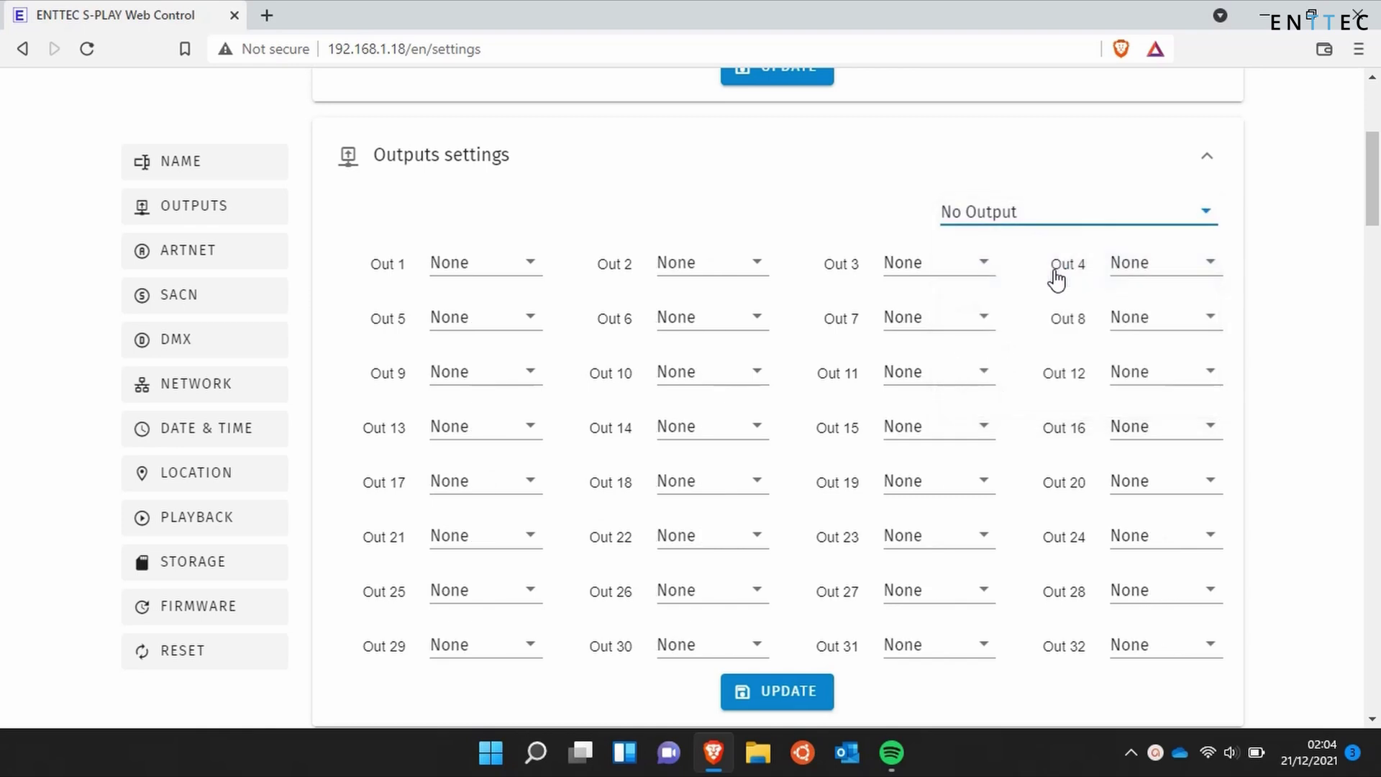
{"action": "left_click", "coordinate": [1112, 217]}
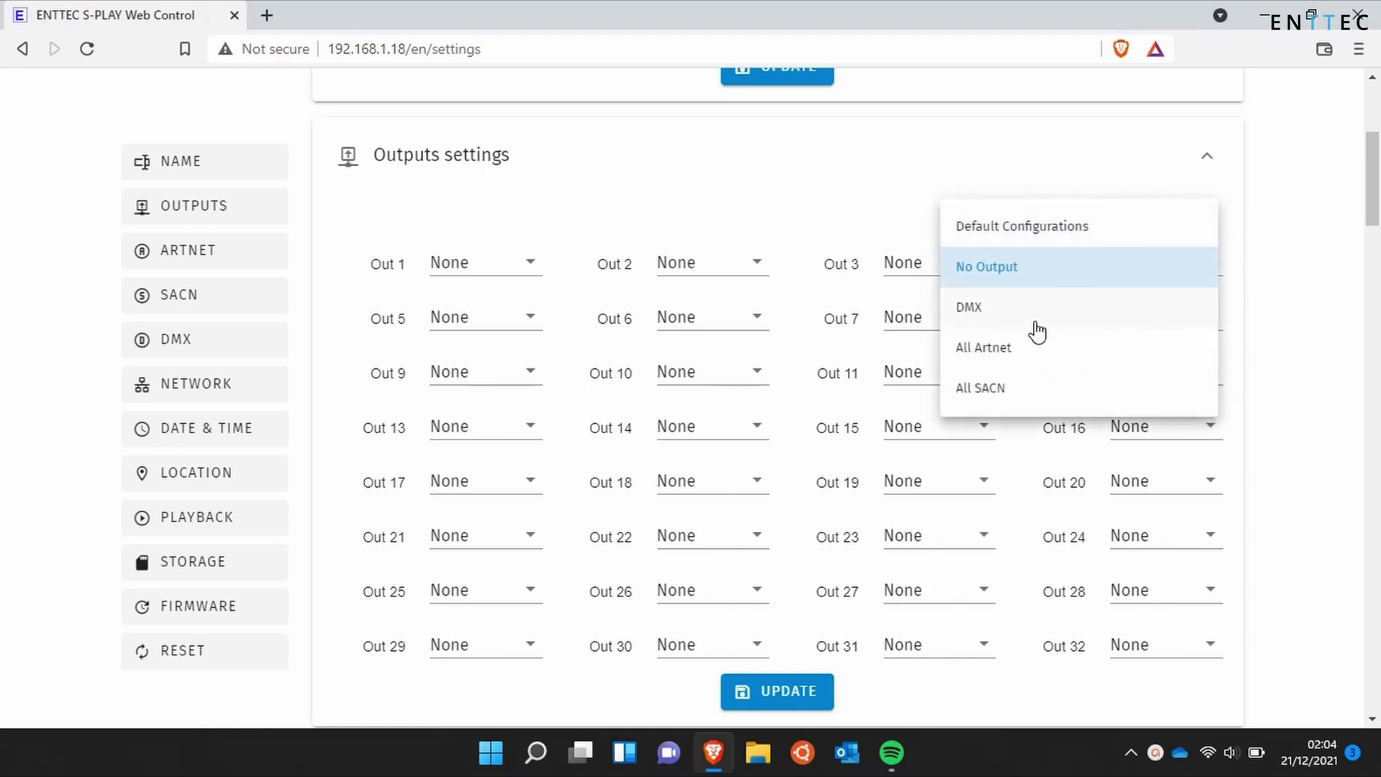
{"action": "left_click", "coordinate": [1022, 356]}
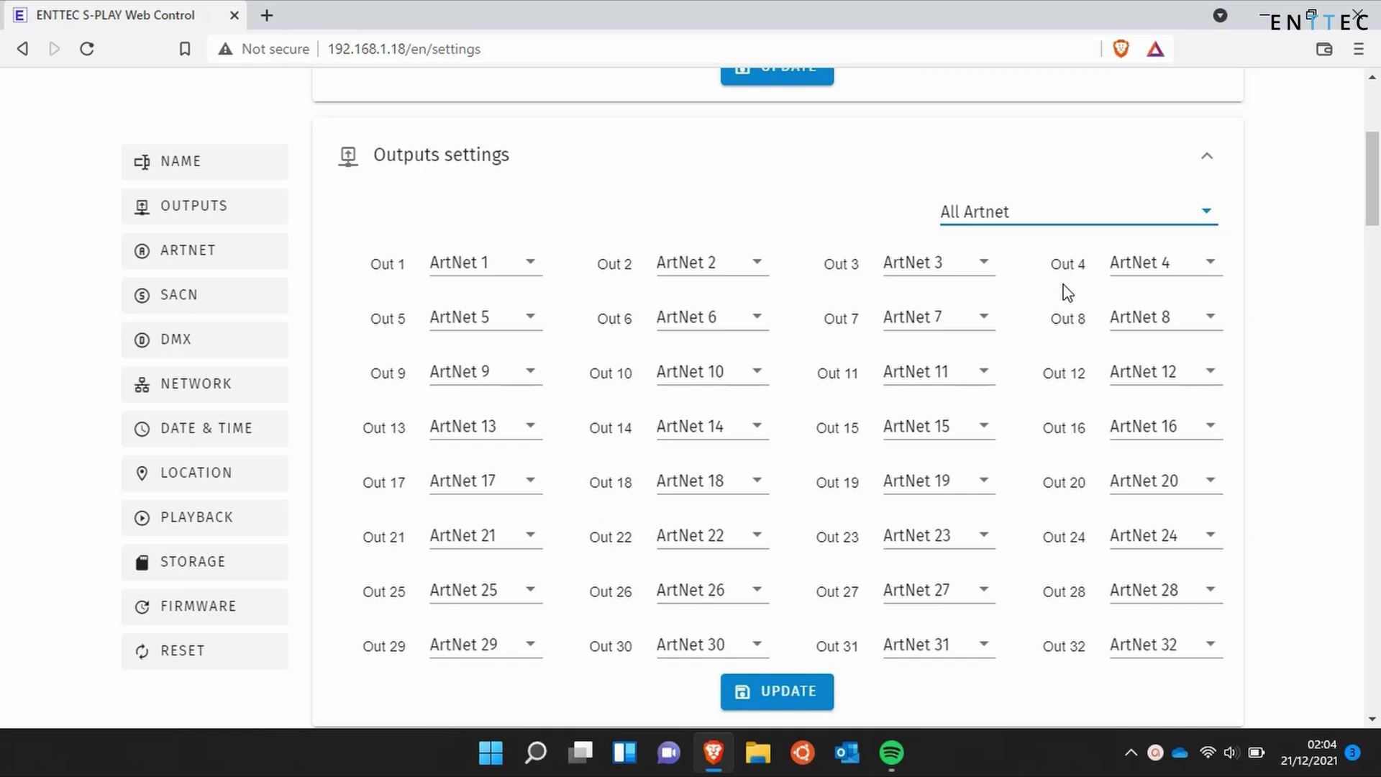
{"action": "scroll", "coordinate": [1068, 292], "scroll_direction": "down", "scroll_amount": 1}
{"action": "left_click", "coordinate": [797, 643]}
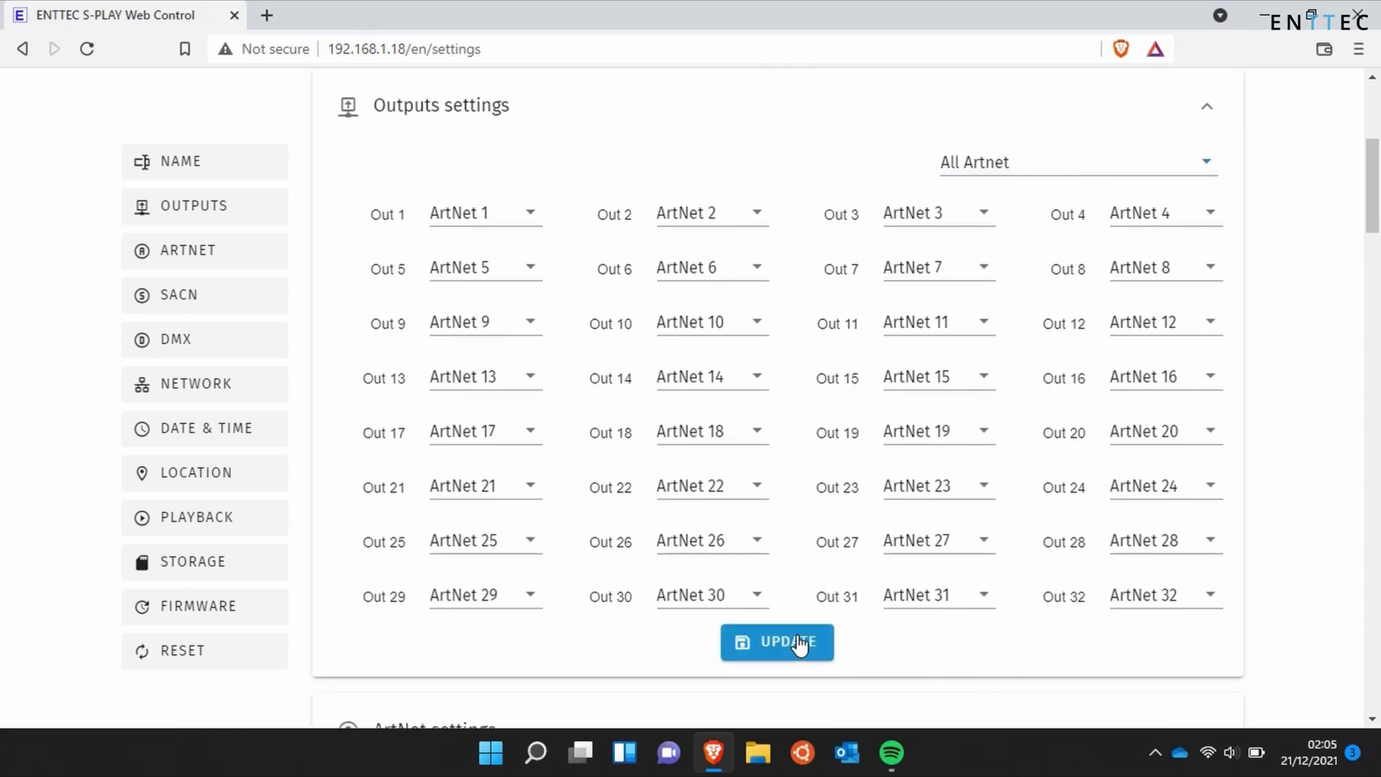
Step: Expand ArtNet settings and switch every ArtNet output to unicast
{"action": "scroll", "coordinate": [795, 644], "scroll_direction": "down", "scroll_amount": 4}
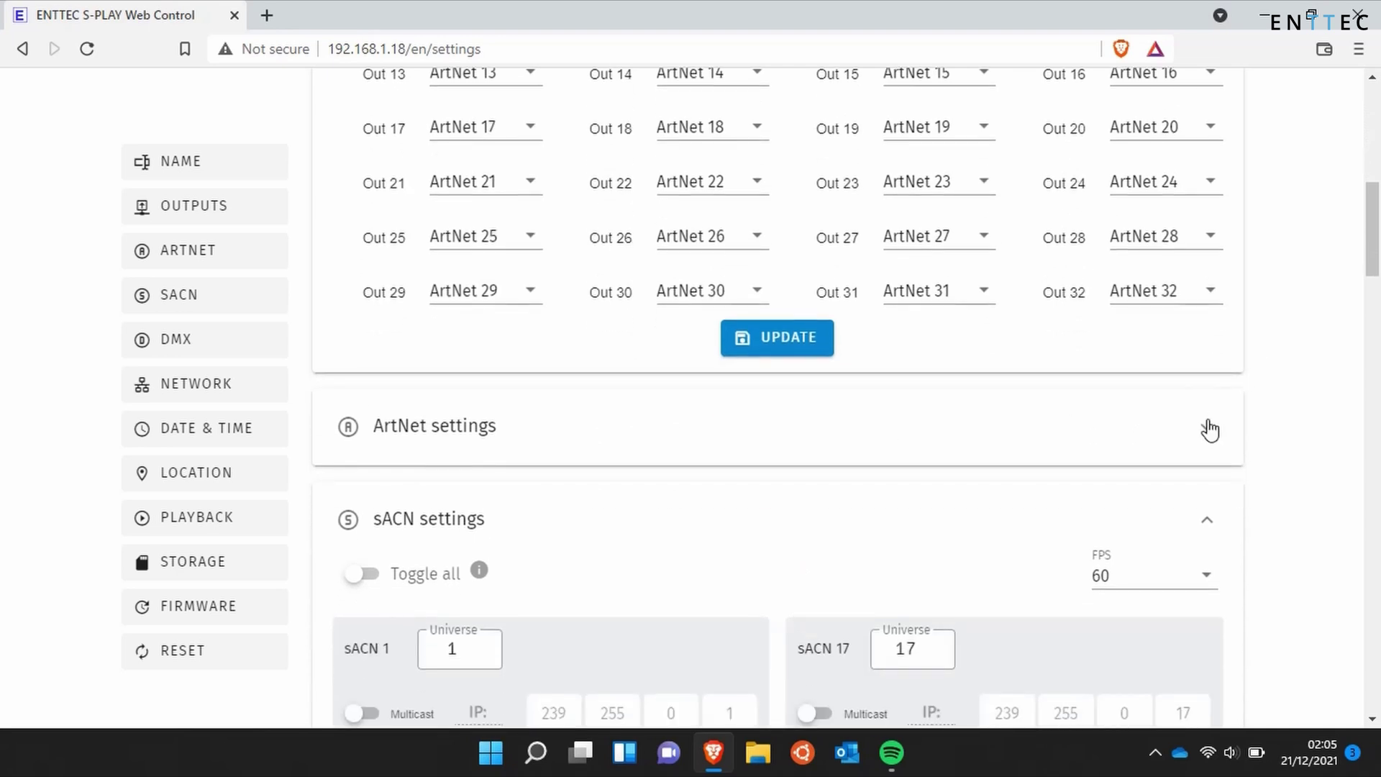
{"action": "left_click", "coordinate": [1208, 434]}
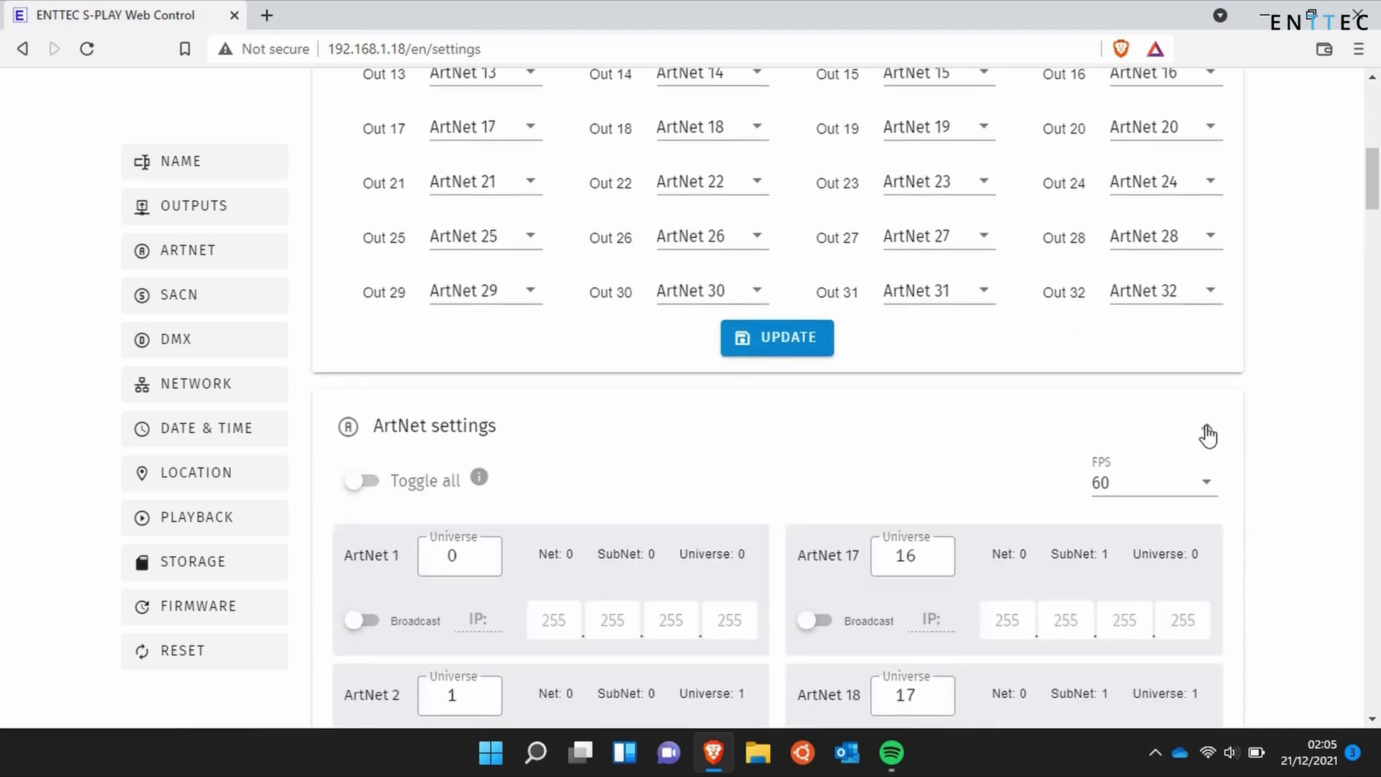
{"action": "scroll", "coordinate": [891, 450], "scroll_direction": "down", "scroll_amount": 1}
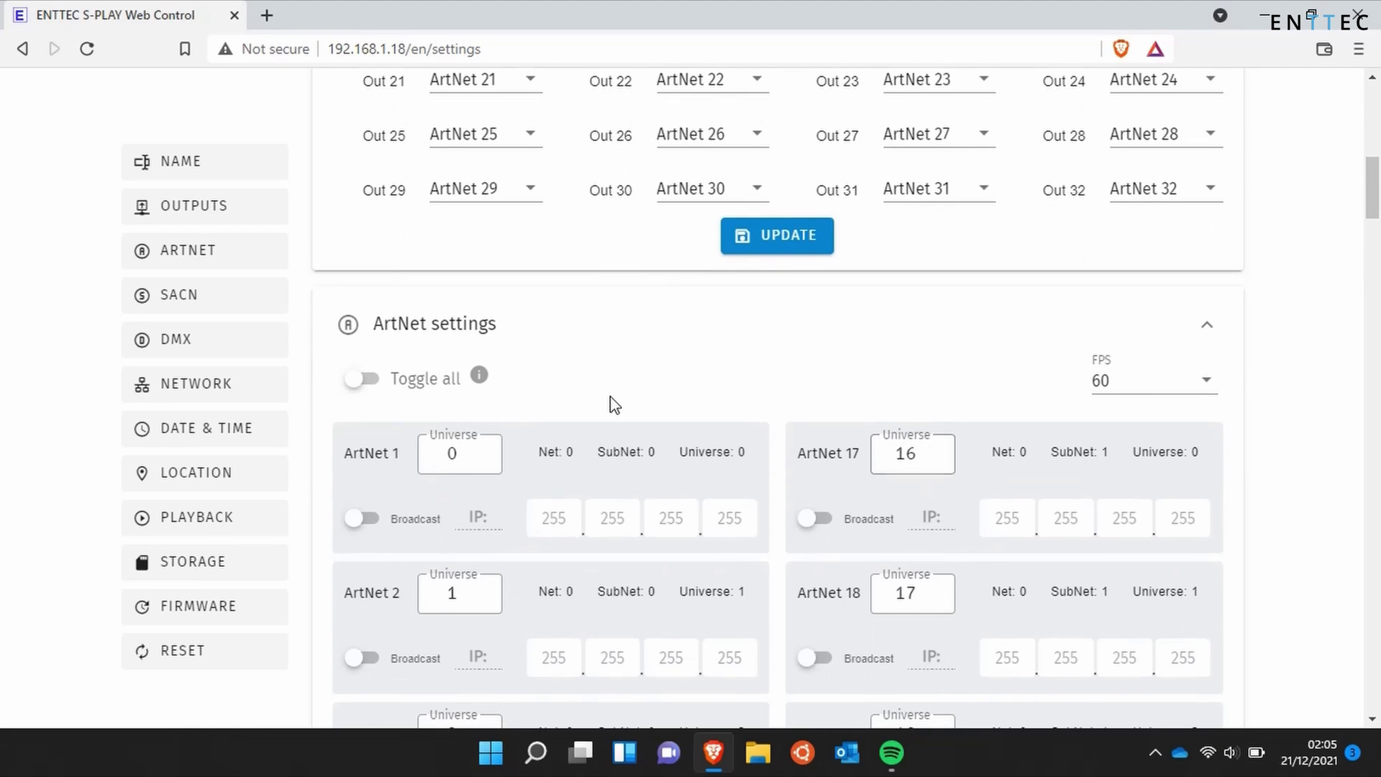
{"action": "left_click", "coordinate": [374, 384]}
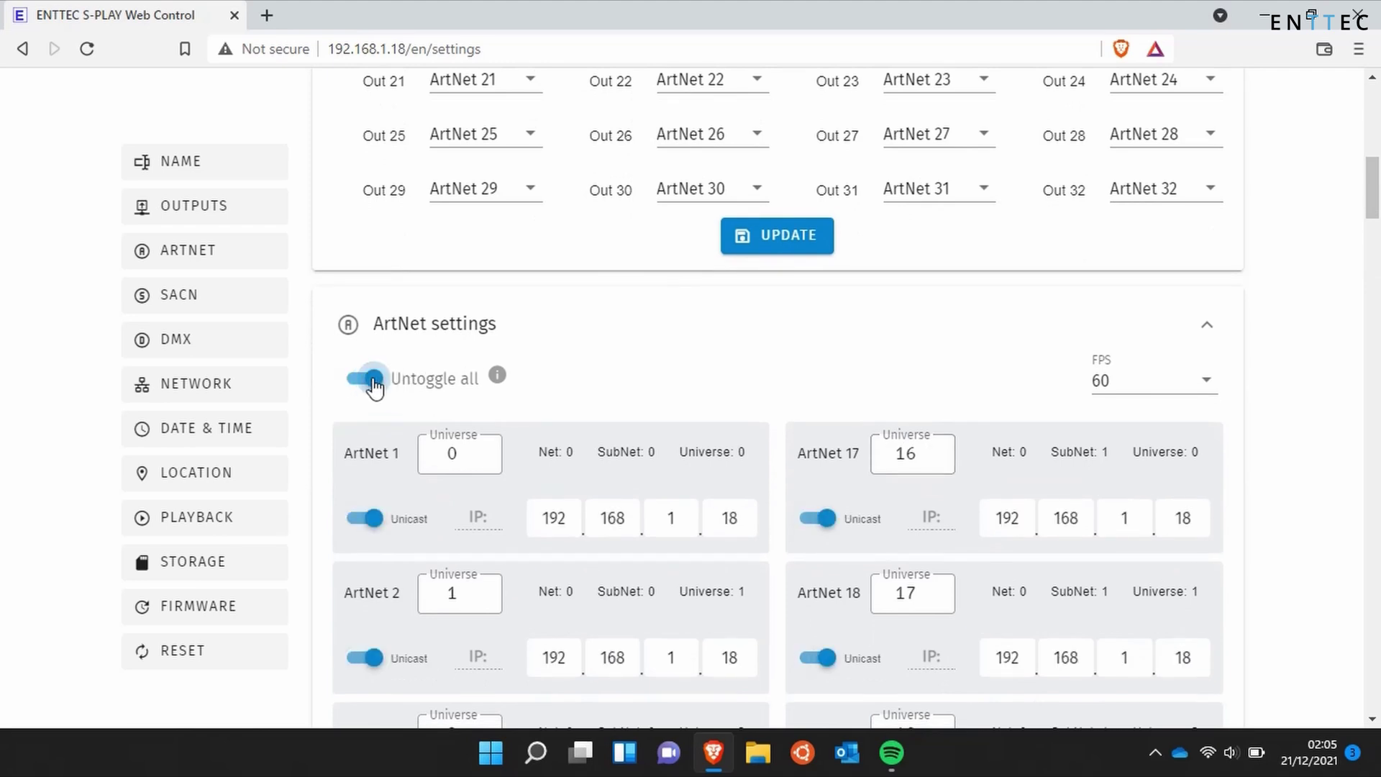
{"action": "scroll", "coordinate": [564, 376], "scroll_direction": "down", "scroll_amount": 3}
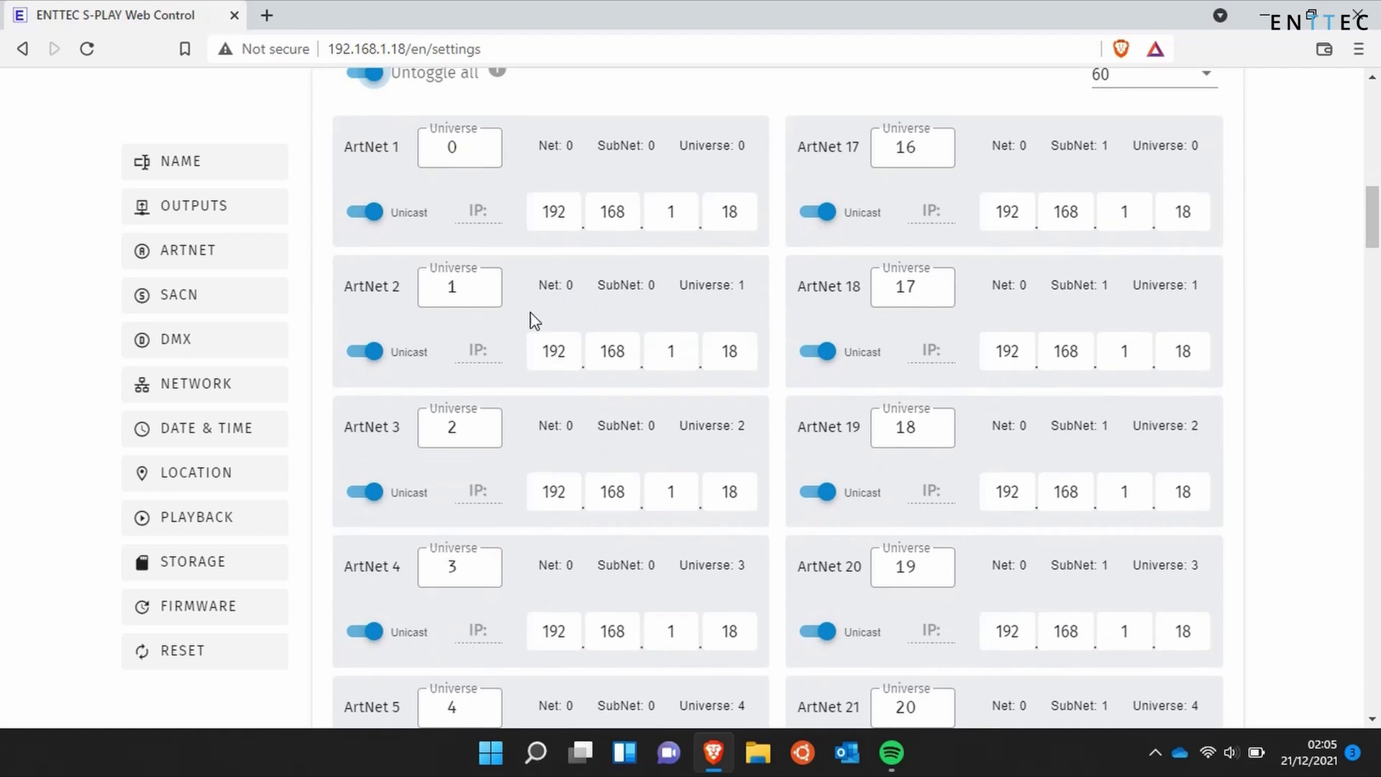
Step: Set ArtNet 1's universe to 100
{"action": "left_click", "coordinate": [466, 147]}
{"action": "key", "text": "BackSpace"}
{"action": "type", "text": "100"}
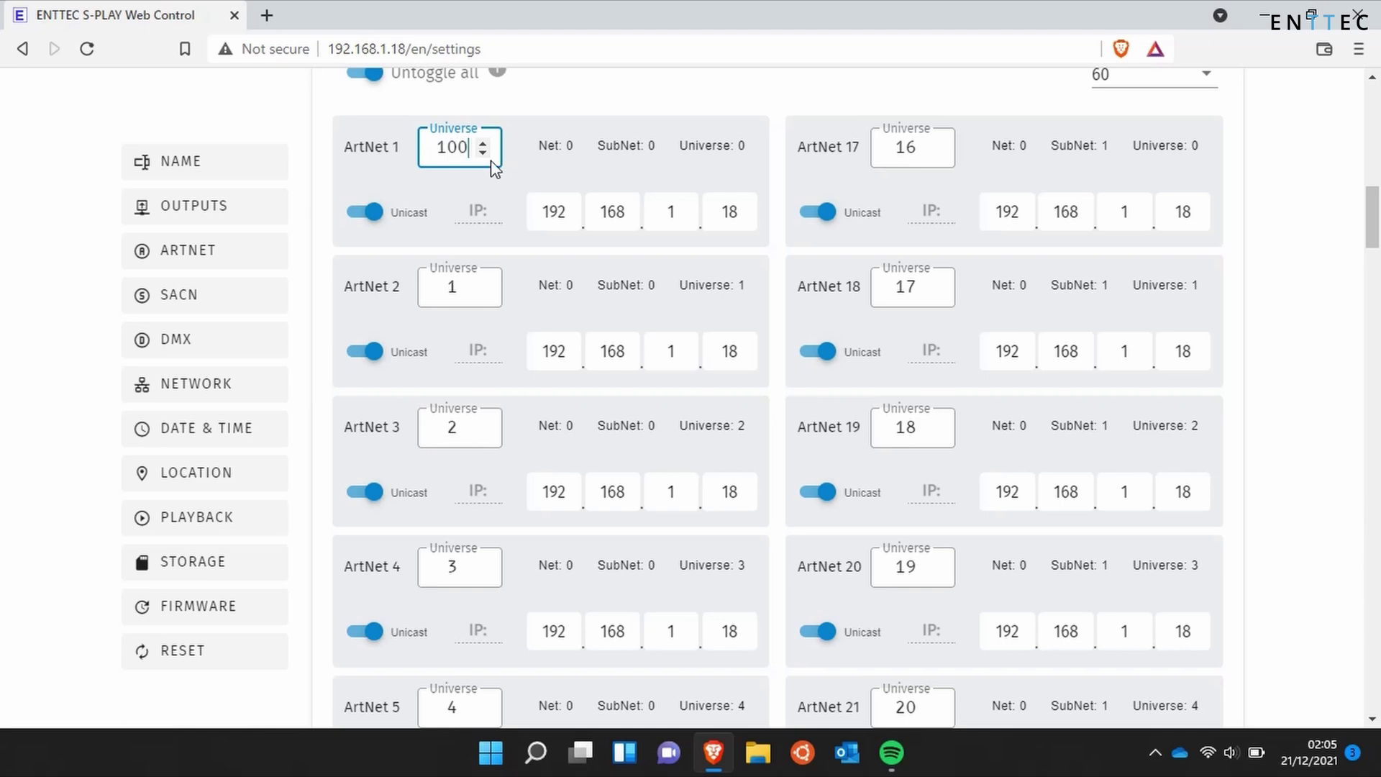
{"action": "left_click", "coordinate": [528, 177]}
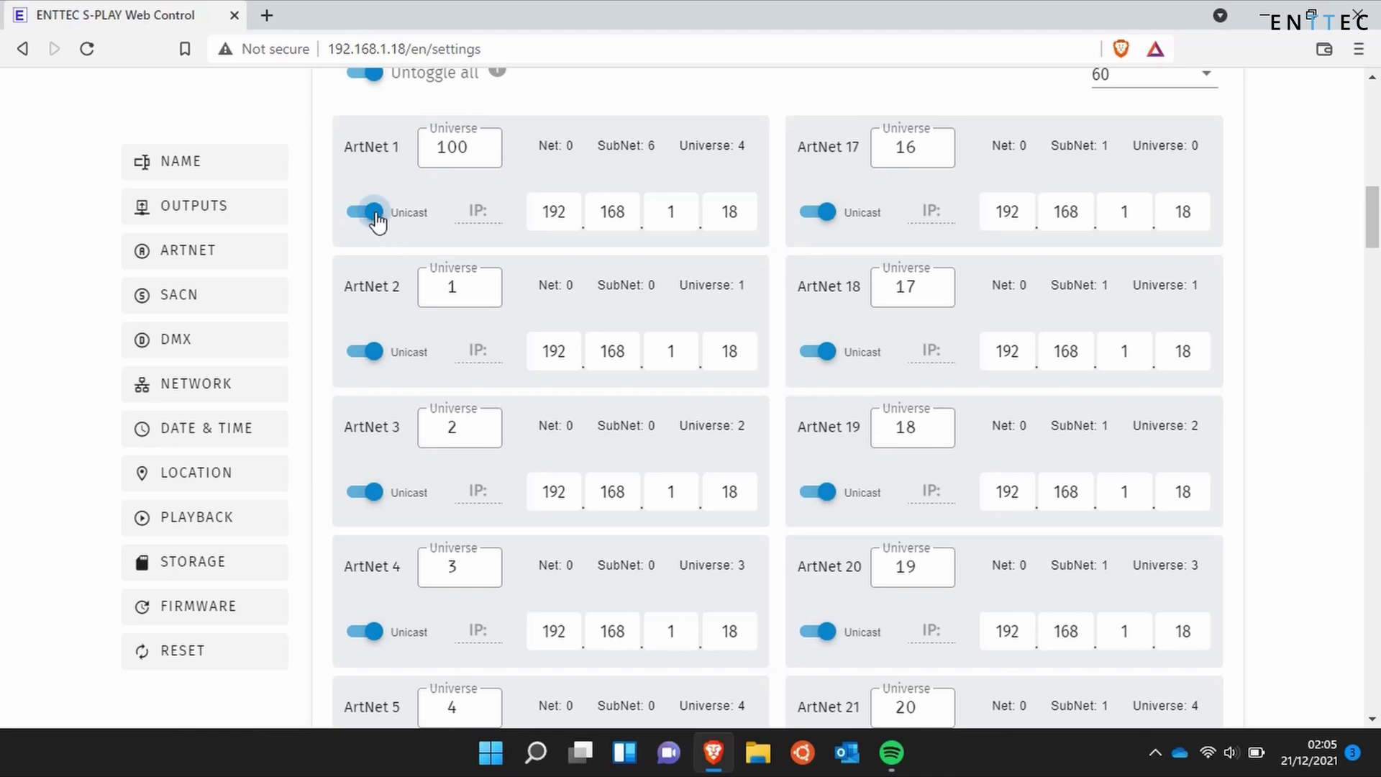
Step: Change the last IP octets of ArtNet 2 and 3 to 20 and 30, then save
{"action": "double_click", "coordinate": [741, 354]}
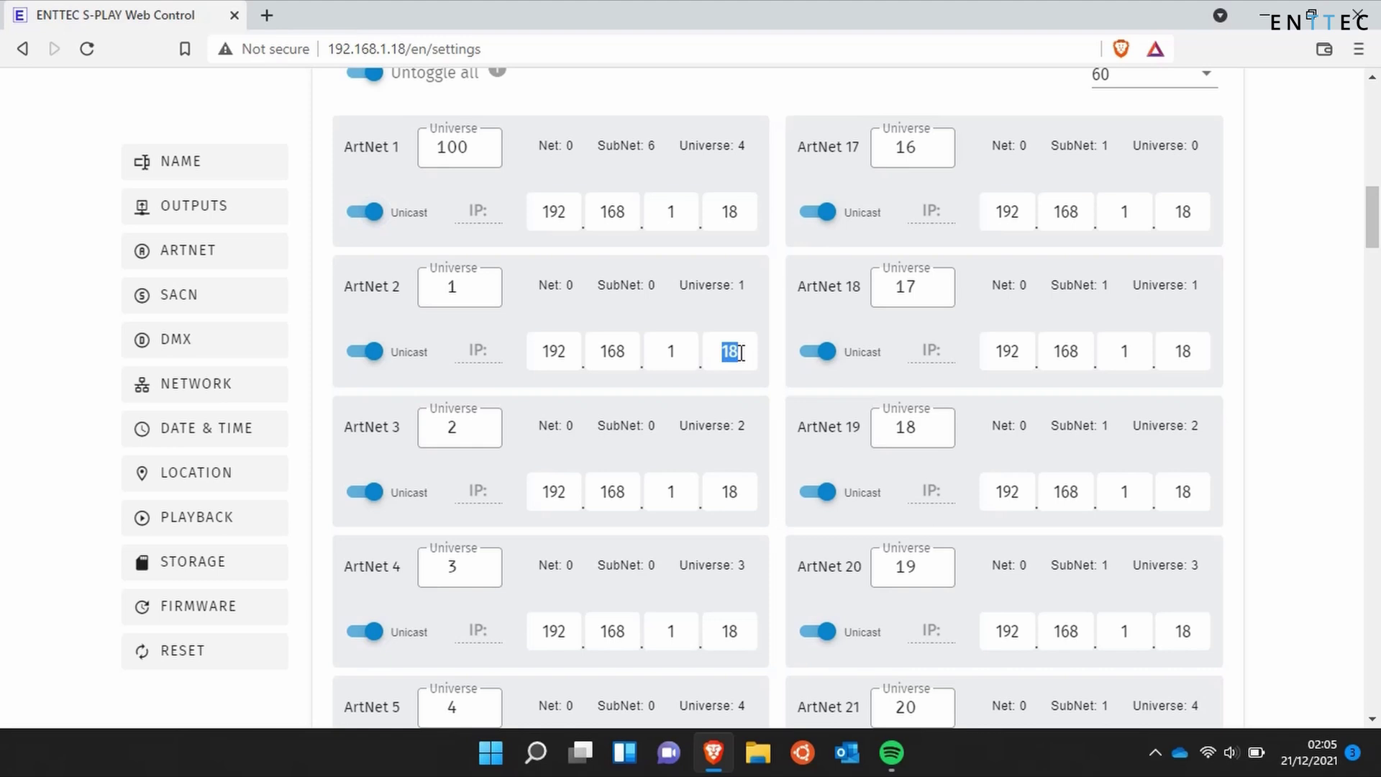
{"action": "type", "text": "20"}
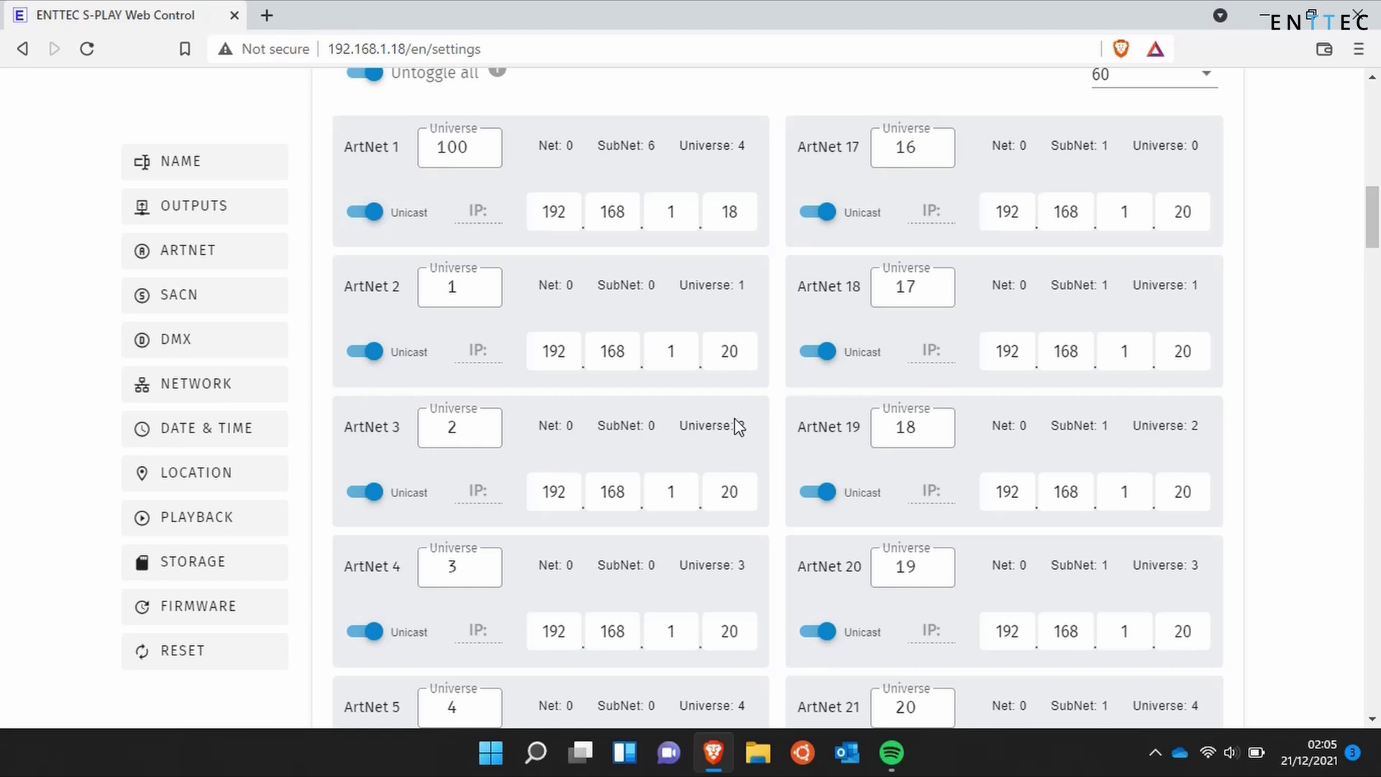
{"action": "double_click", "coordinate": [746, 501]}
{"action": "type", "text": "30"}
{"action": "scroll", "coordinate": [772, 495], "scroll_direction": "down", "scroll_amount": 15}
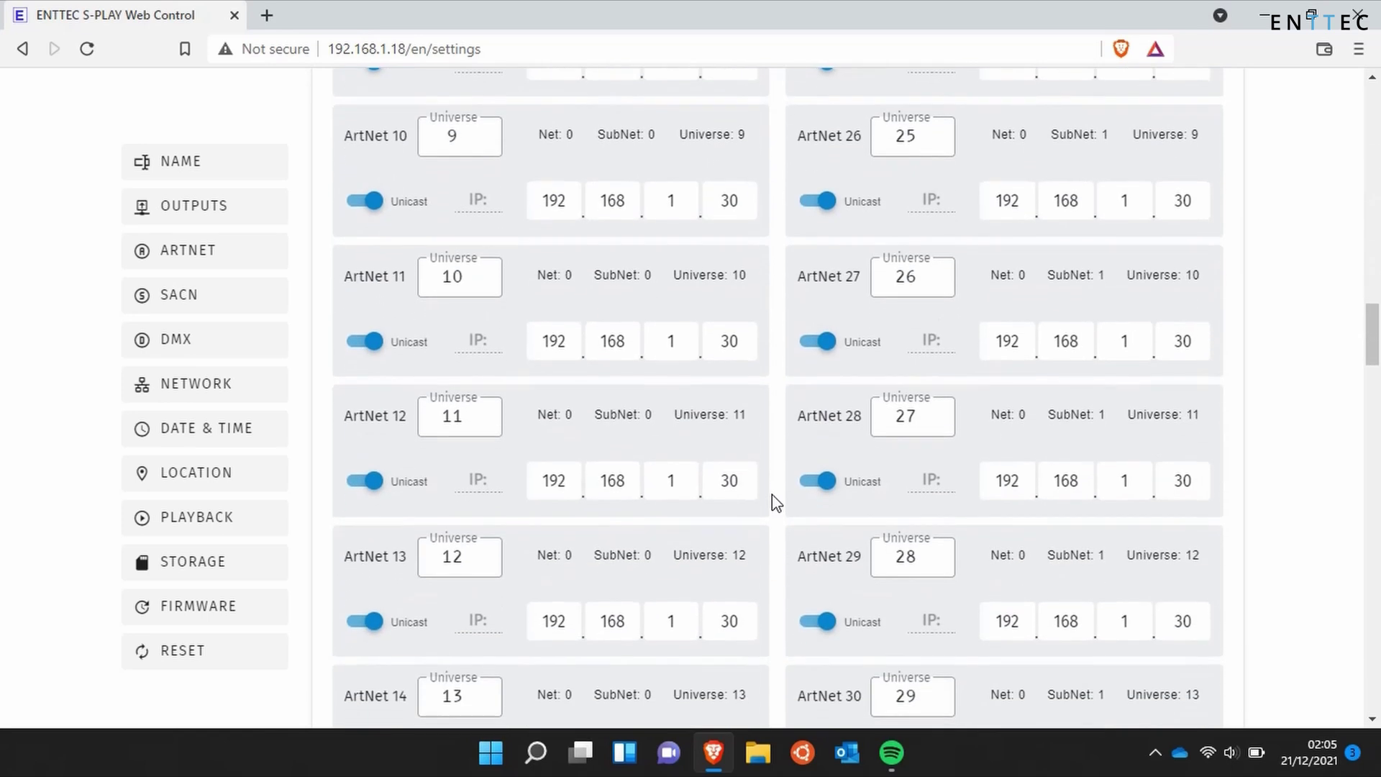
{"action": "scroll", "coordinate": [772, 496], "scroll_direction": "down", "scroll_amount": 8}
{"action": "left_click", "coordinate": [772, 554]}
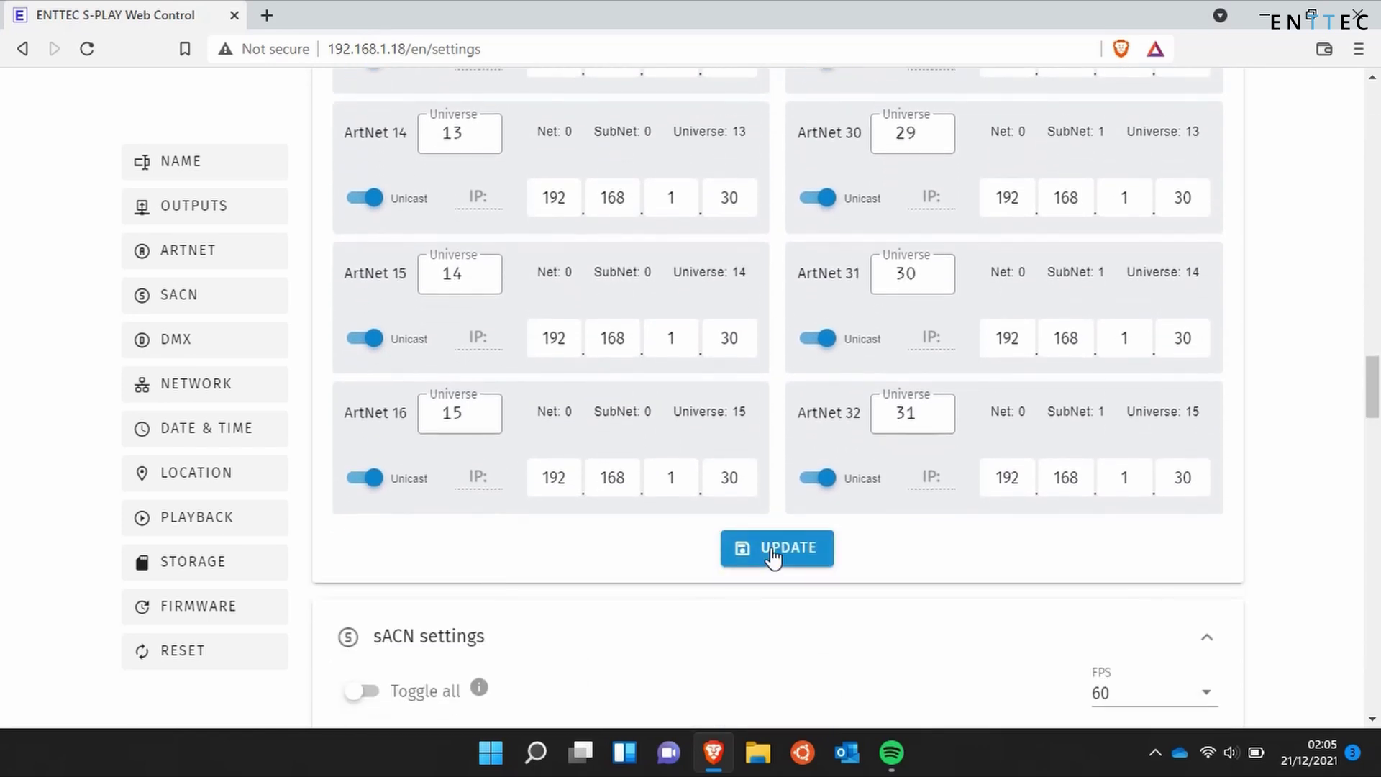
{"action": "scroll", "coordinate": [772, 554], "scroll_direction": "down", "scroll_amount": 5}
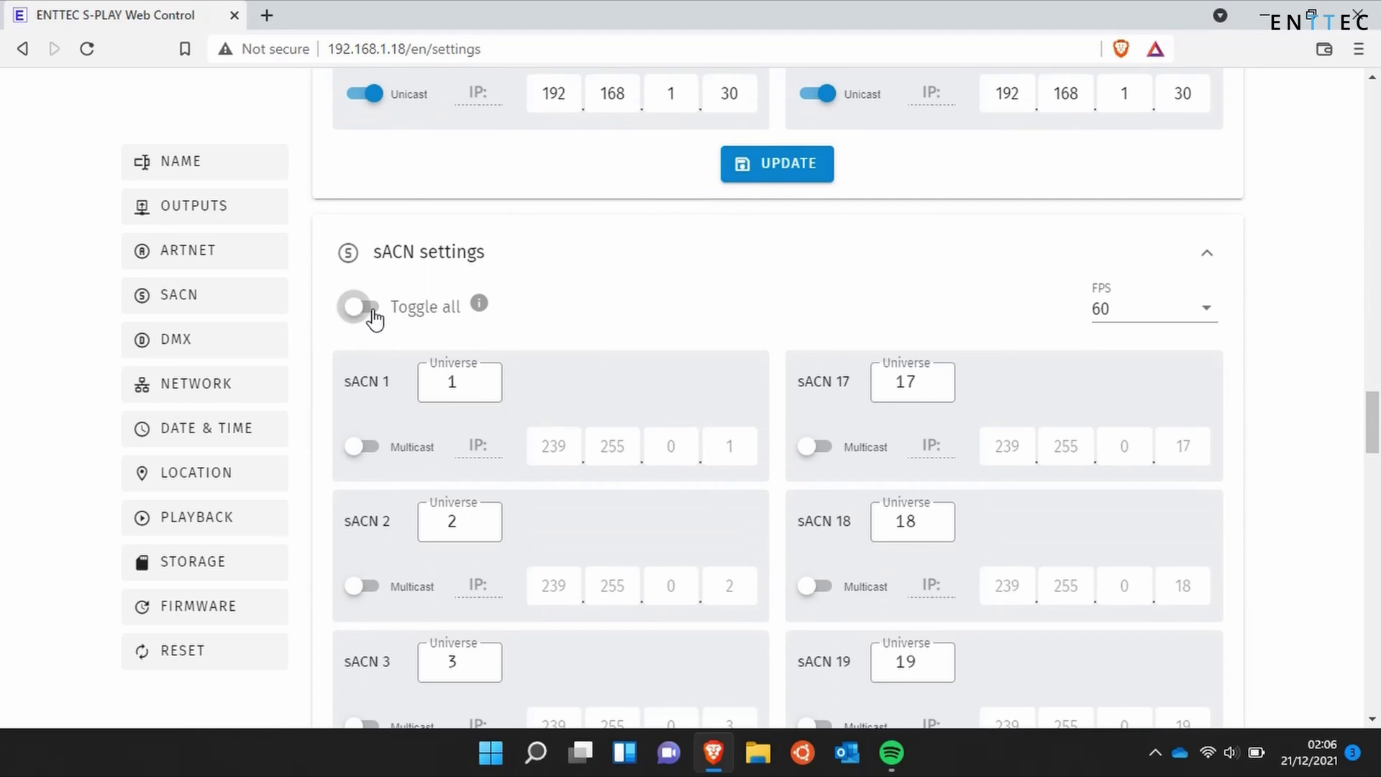
{"action": "scroll", "coordinate": [373, 319], "scroll_direction": "down", "scroll_amount": 3}
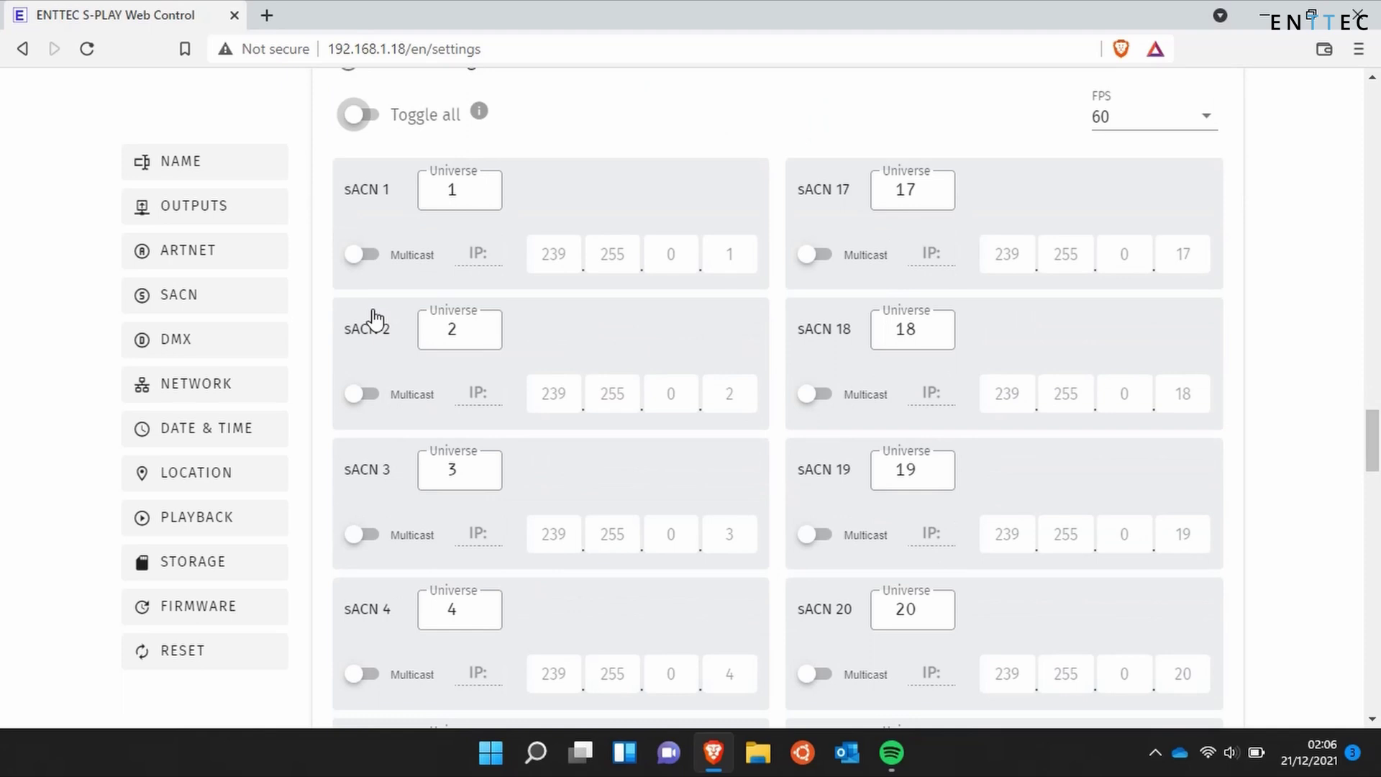
{"action": "scroll", "coordinate": [373, 319], "scroll_direction": "down", "scroll_amount": 16}
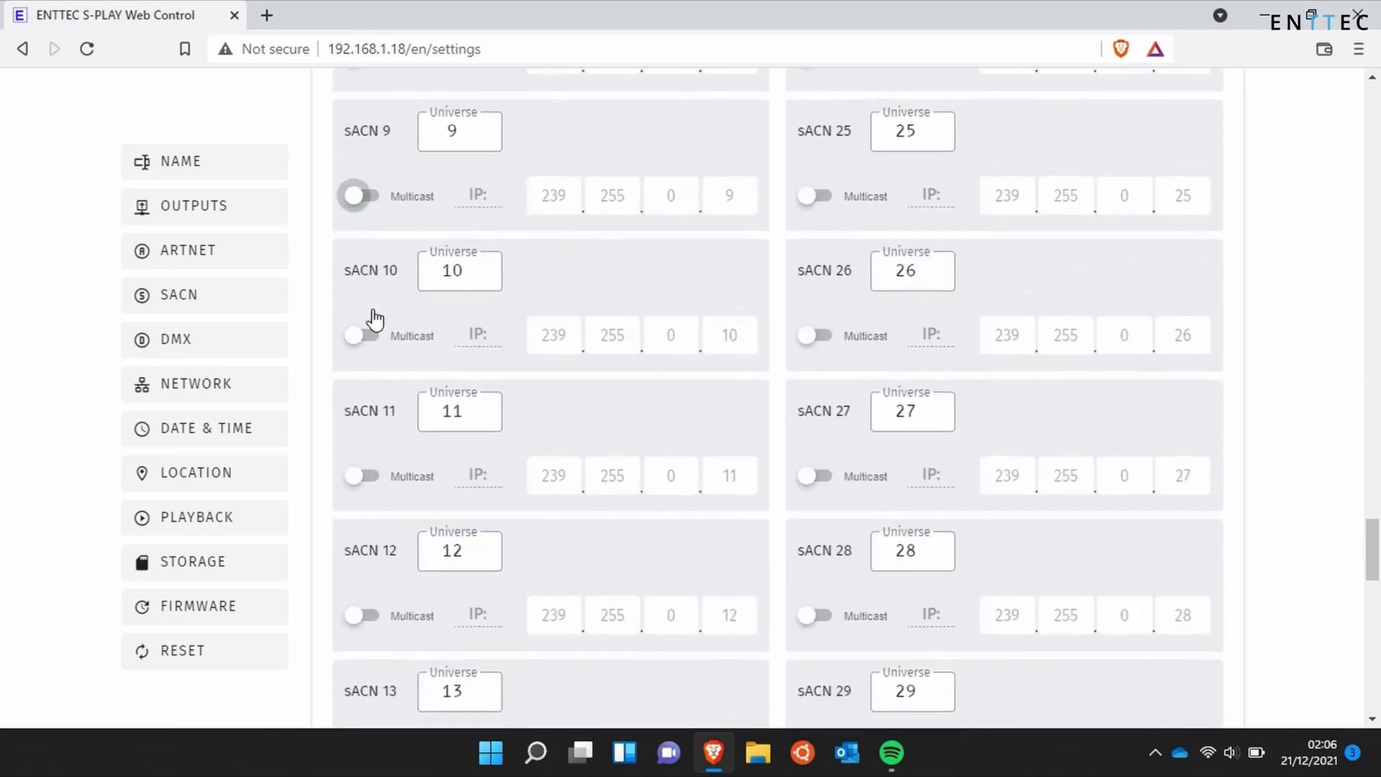
{"action": "scroll", "coordinate": [373, 319], "scroll_direction": "down", "scroll_amount": 17}
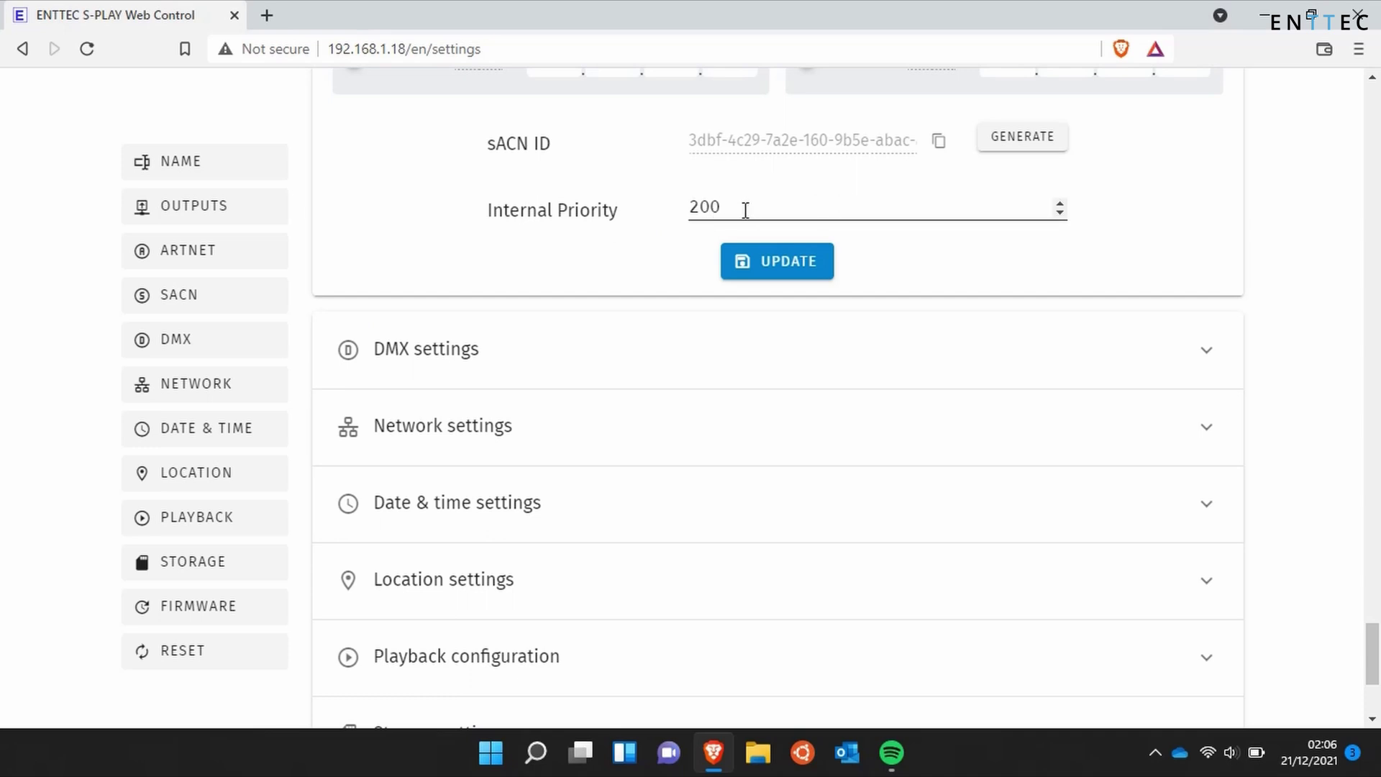
{"action": "scroll", "coordinate": [745, 210], "scroll_direction": "down", "scroll_amount": 4}
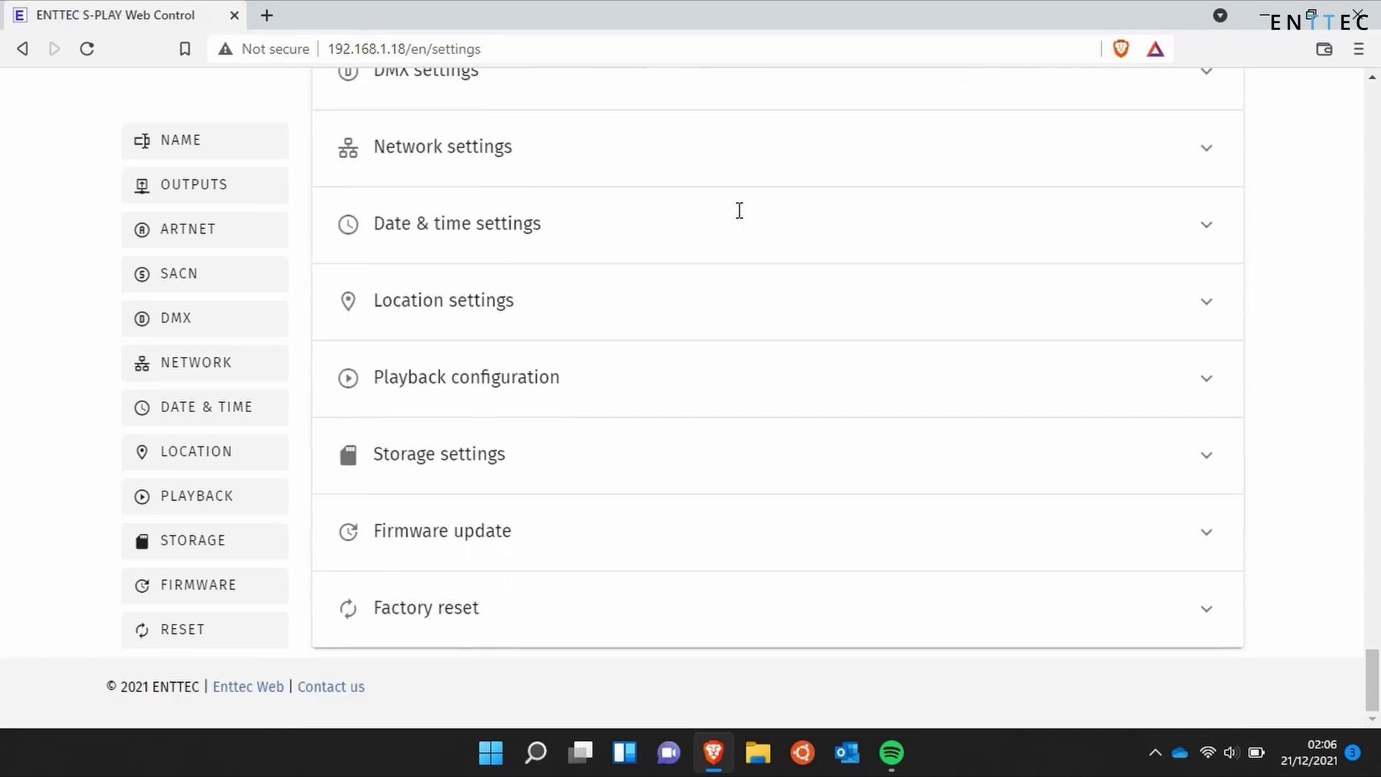
{"action": "scroll", "coordinate": [740, 210], "scroll_direction": "up", "scroll_amount": 1}
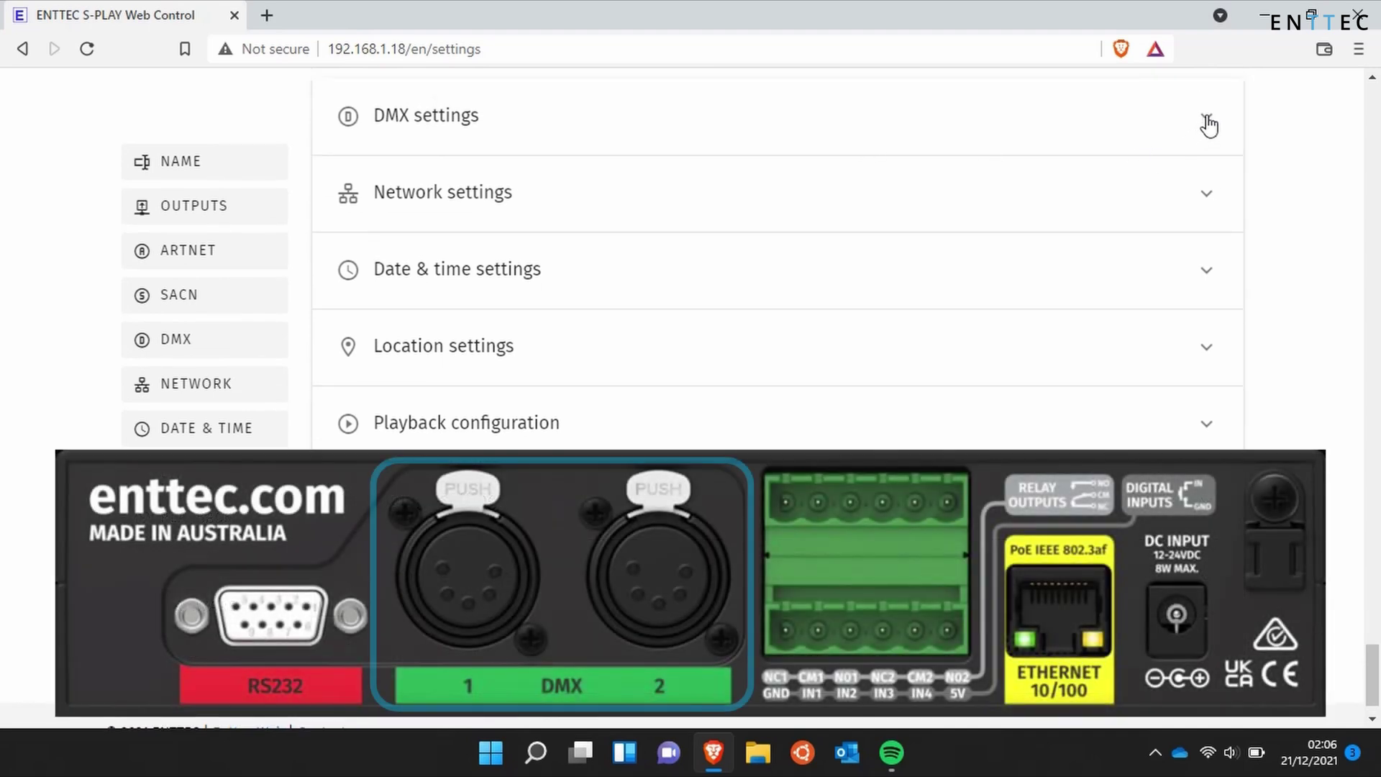
Step: Expand DMX settings and check the refresh rate list, keeping 40 FPS
{"action": "left_click", "coordinate": [1207, 119]}
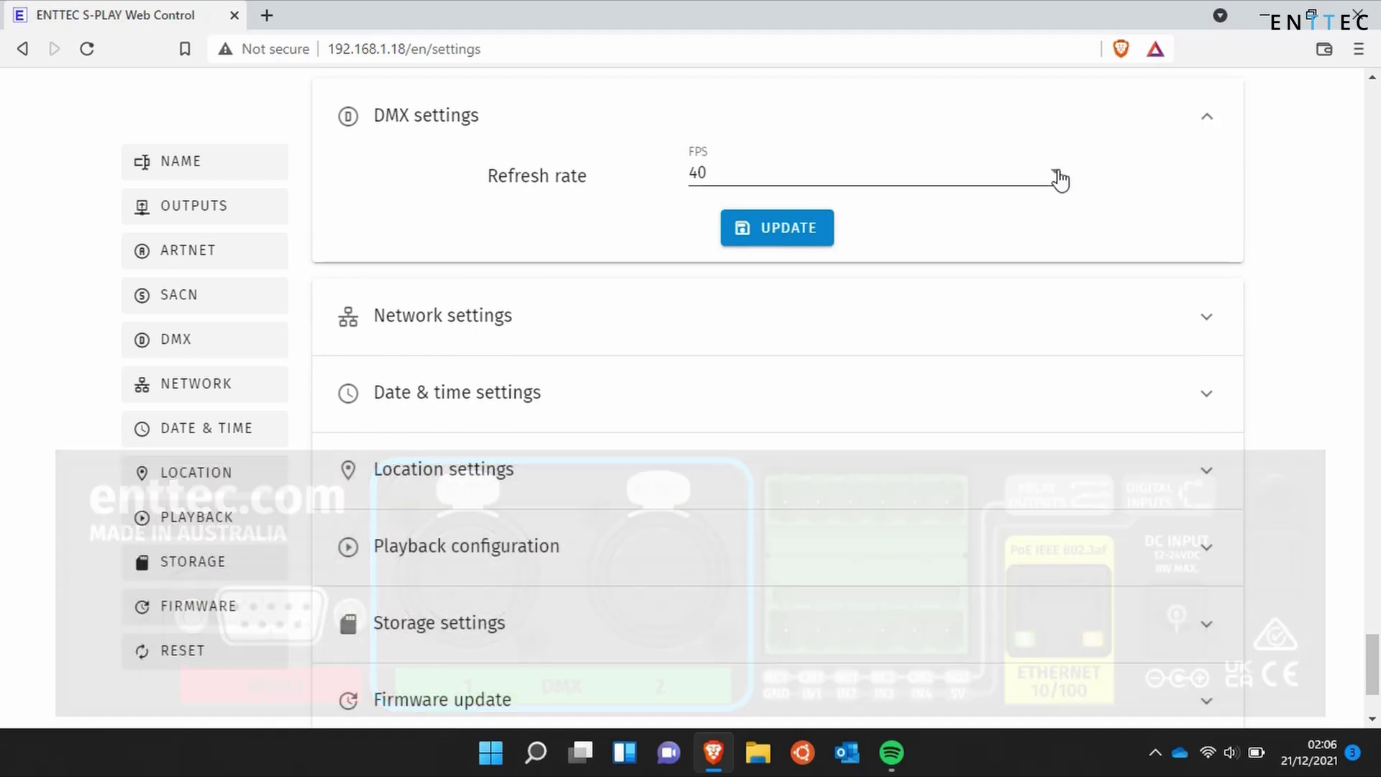
{"action": "left_click", "coordinate": [1057, 177]}
{"action": "left_click_drag", "start_coordinate": [1059, 192], "coordinate": [1070, 475]}
{"action": "left_click", "coordinate": [1200, 260]}
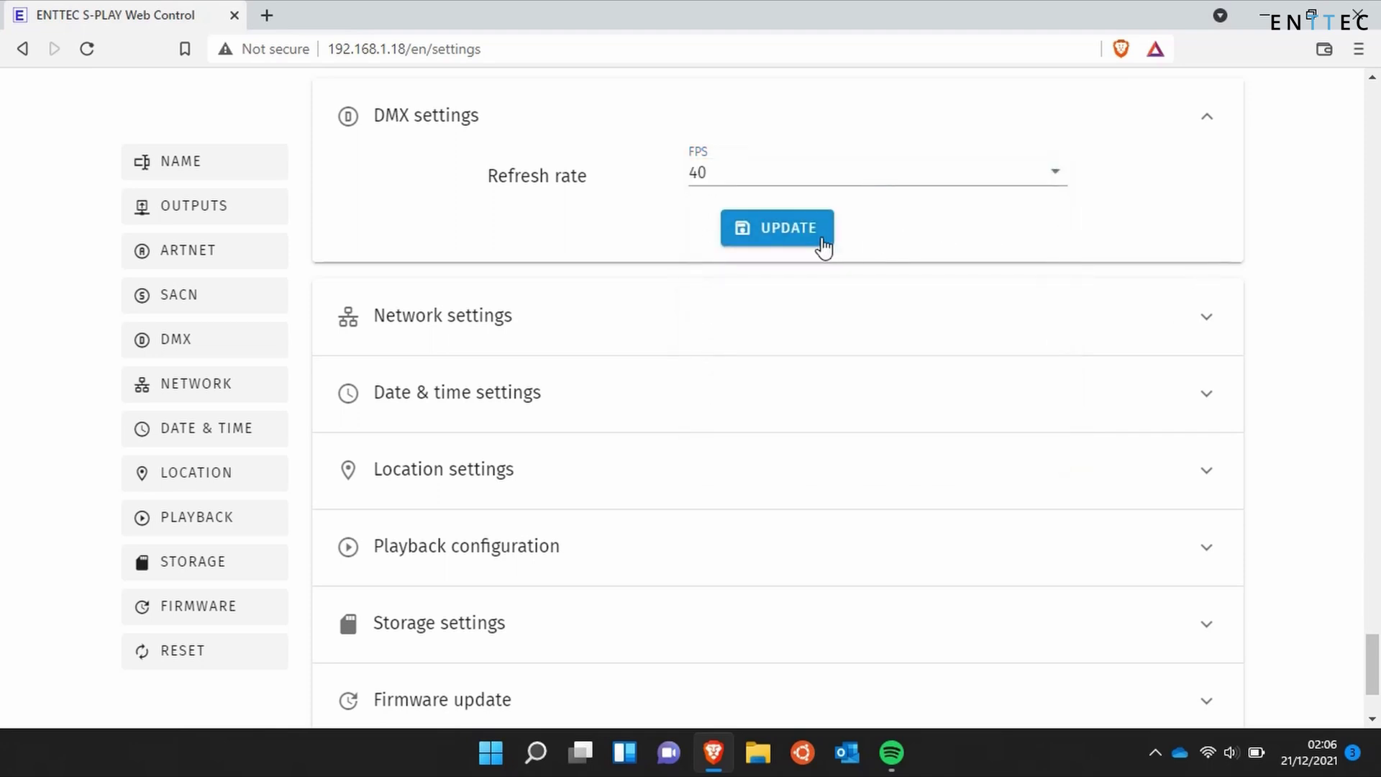
{"action": "scroll", "coordinate": [823, 256], "scroll_direction": "down", "scroll_amount": 1}
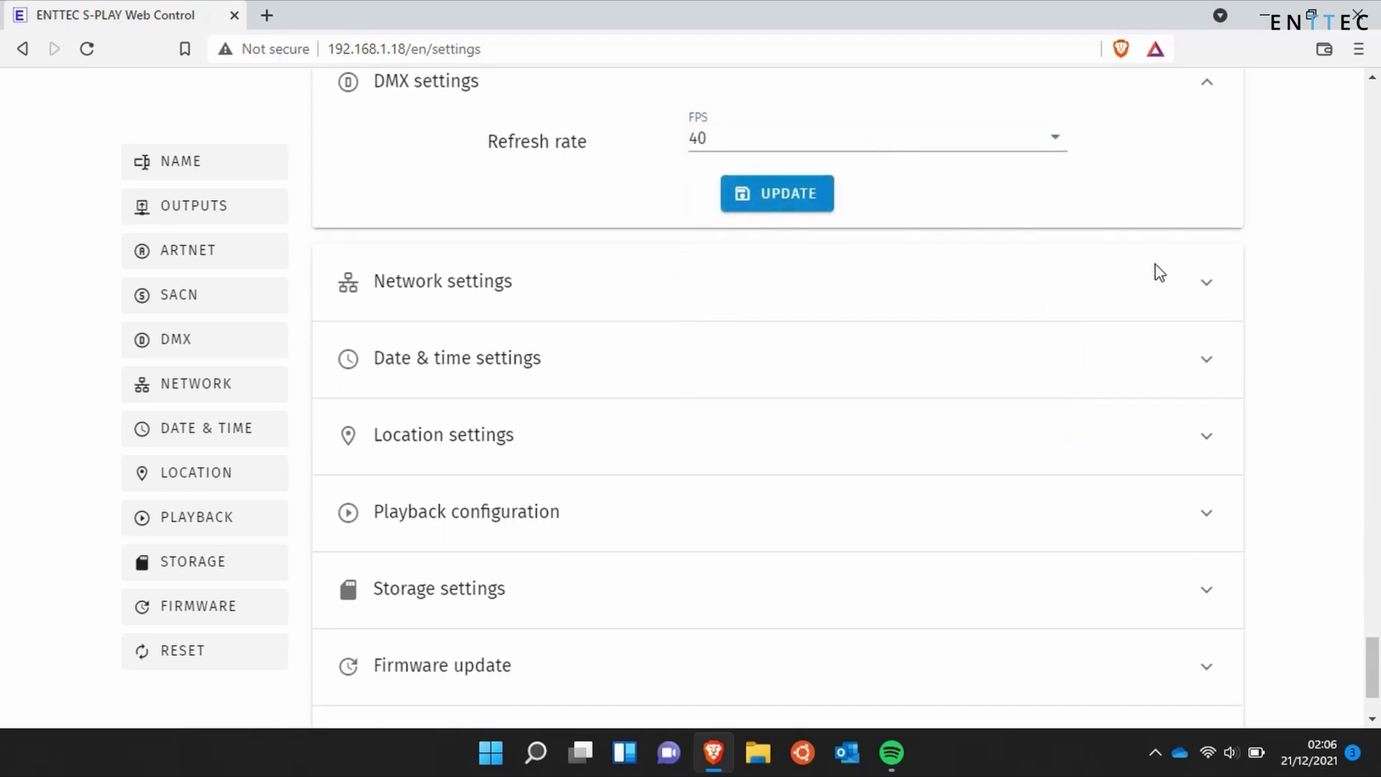
Step: Expand network settings, try Static addressing, then switch back to DHCP
{"action": "left_click", "coordinate": [1206, 288]}
{"action": "scroll", "coordinate": [1188, 365], "scroll_direction": "down", "scroll_amount": 2}
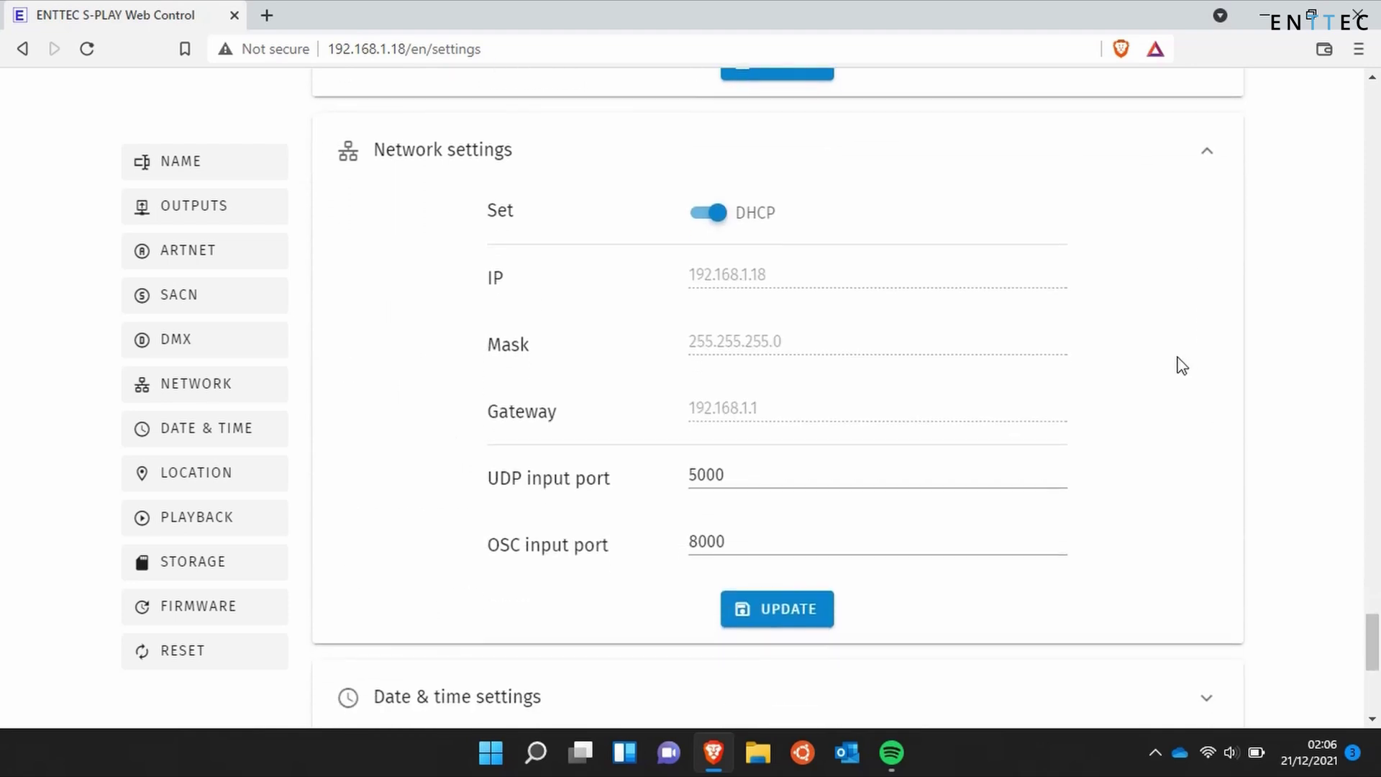
{"action": "left_click", "coordinate": [716, 213]}
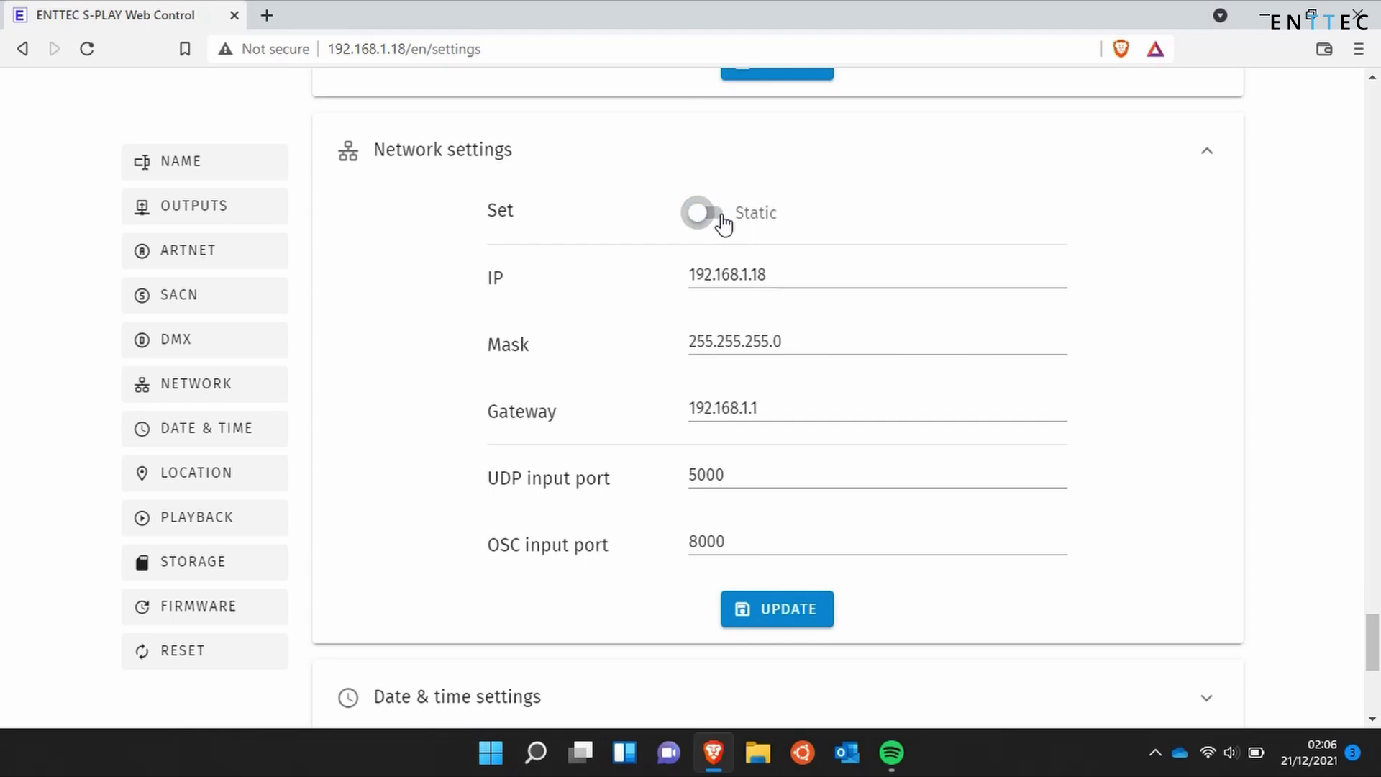
{"action": "left_click", "coordinate": [781, 276]}
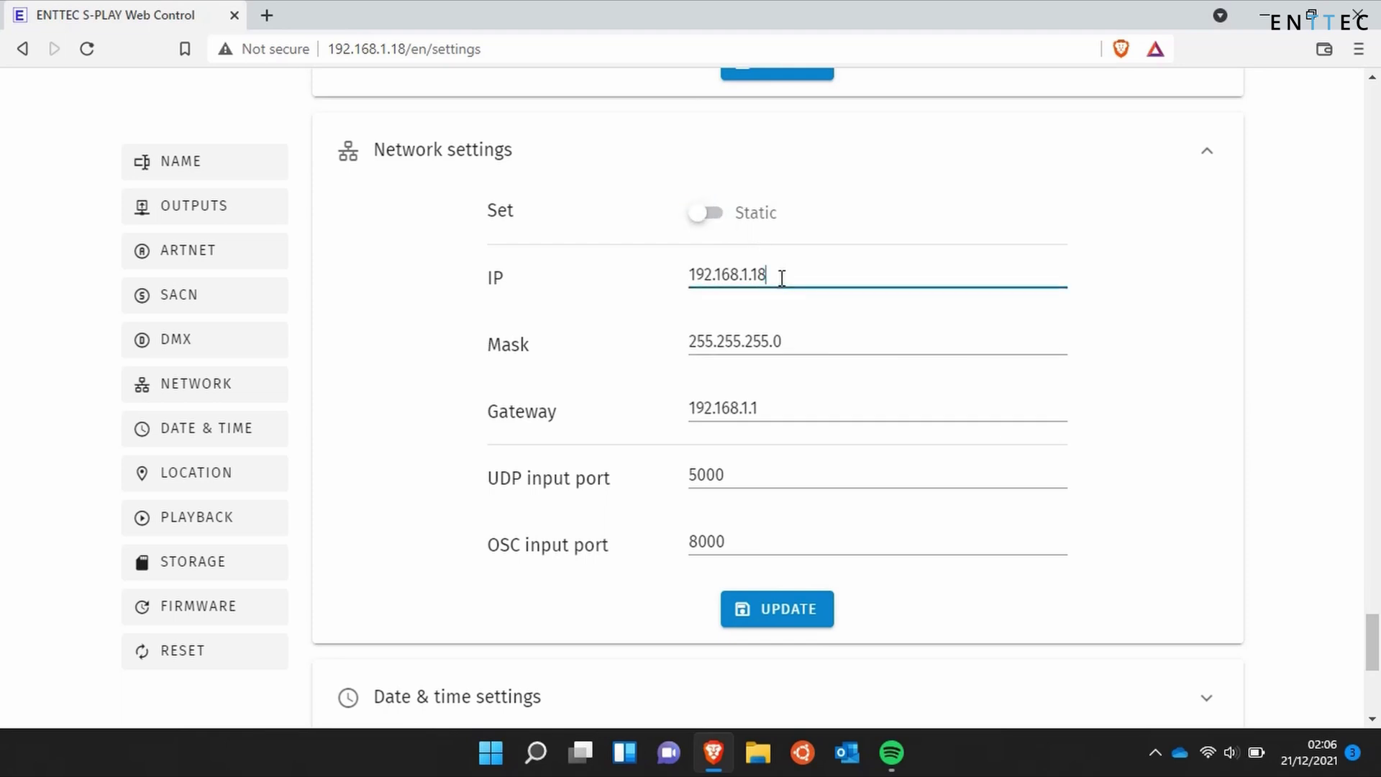
{"action": "left_click", "coordinate": [716, 216]}
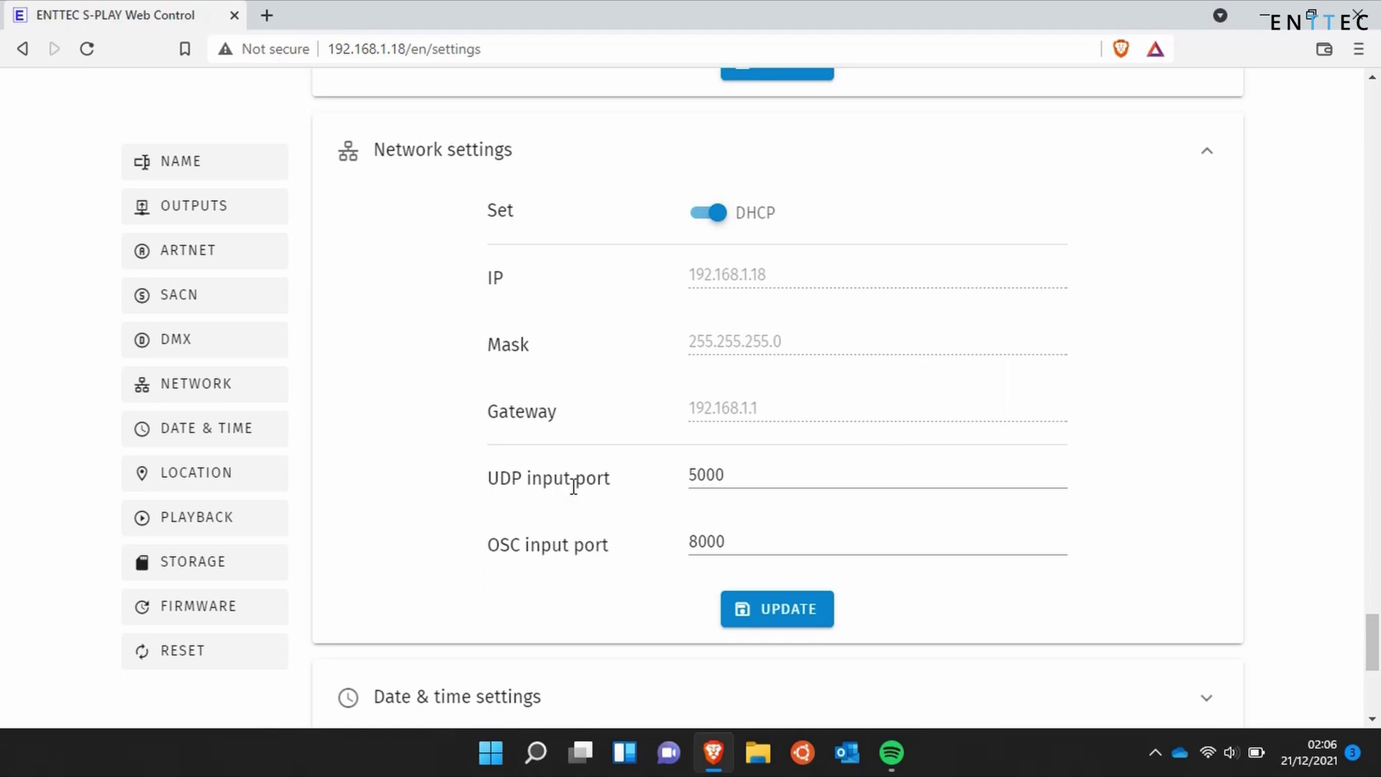
{"action": "scroll", "coordinate": [575, 555], "scroll_direction": "down", "scroll_amount": 5}
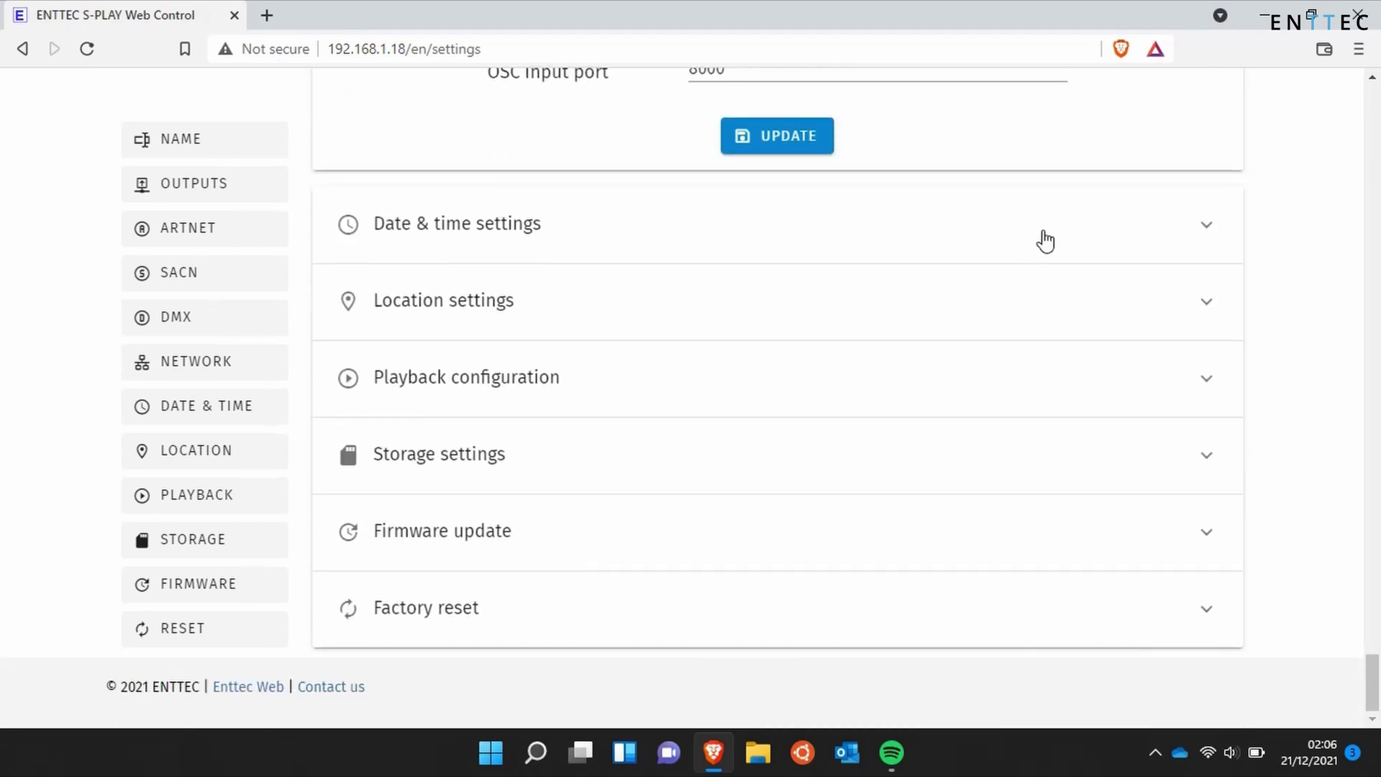
Step: Expand Date & time settings and browse timezones, keeping Australia/Melbourne with NTP
{"action": "left_click", "coordinate": [1113, 212]}
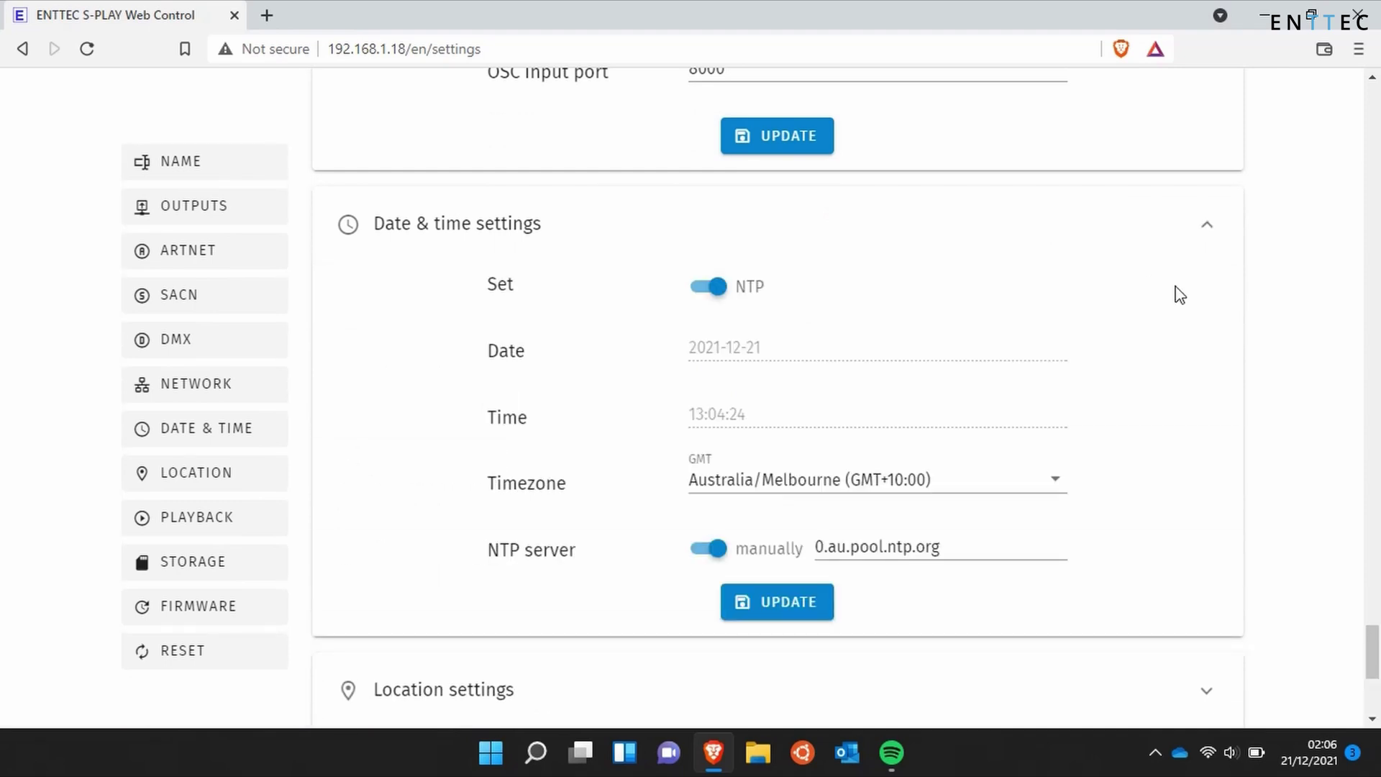
{"action": "scroll", "coordinate": [1176, 293], "scroll_direction": "down", "scroll_amount": 2}
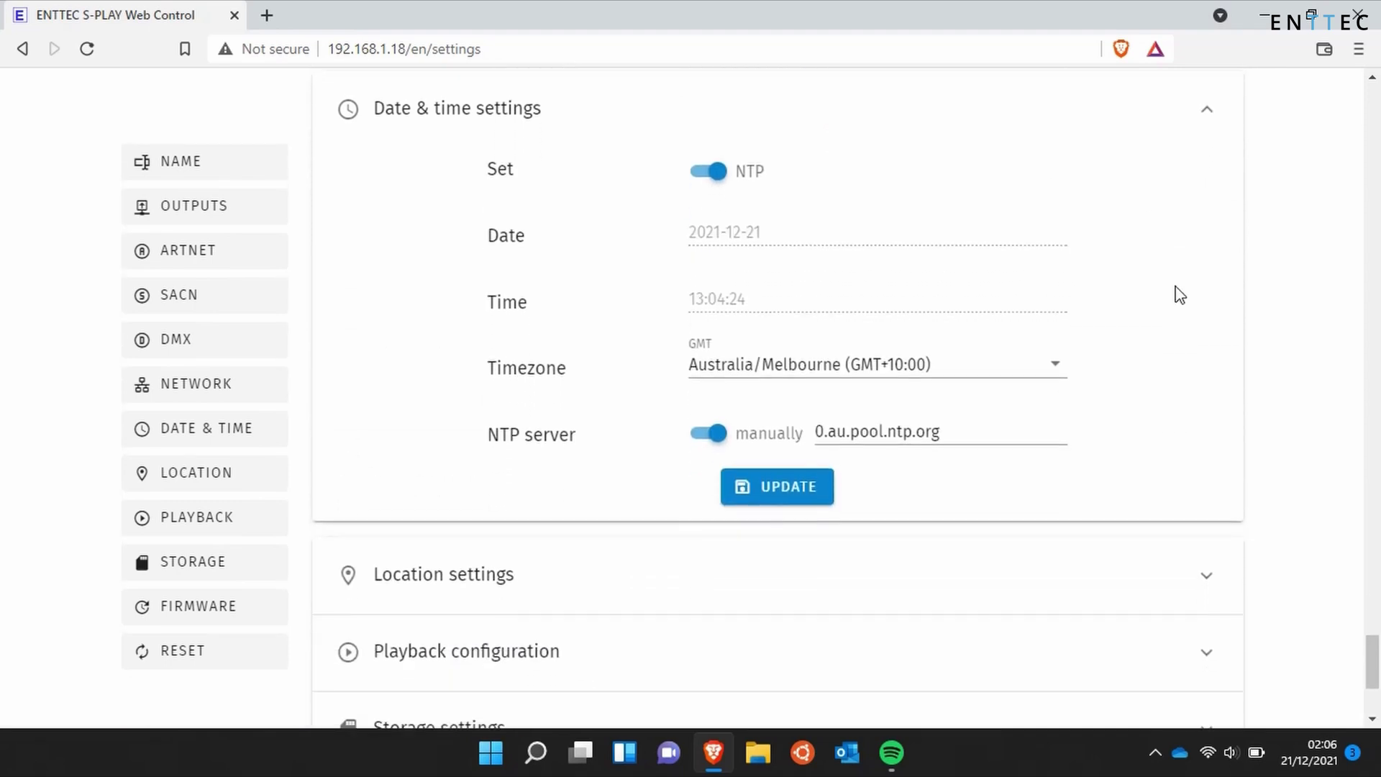
{"action": "left_click", "coordinate": [1060, 367]}
{"action": "scroll", "coordinate": [1059, 422], "scroll_direction": "down", "scroll_amount": 5}
{"action": "scroll", "coordinate": [1072, 525], "scroll_direction": "down", "scroll_amount": 5}
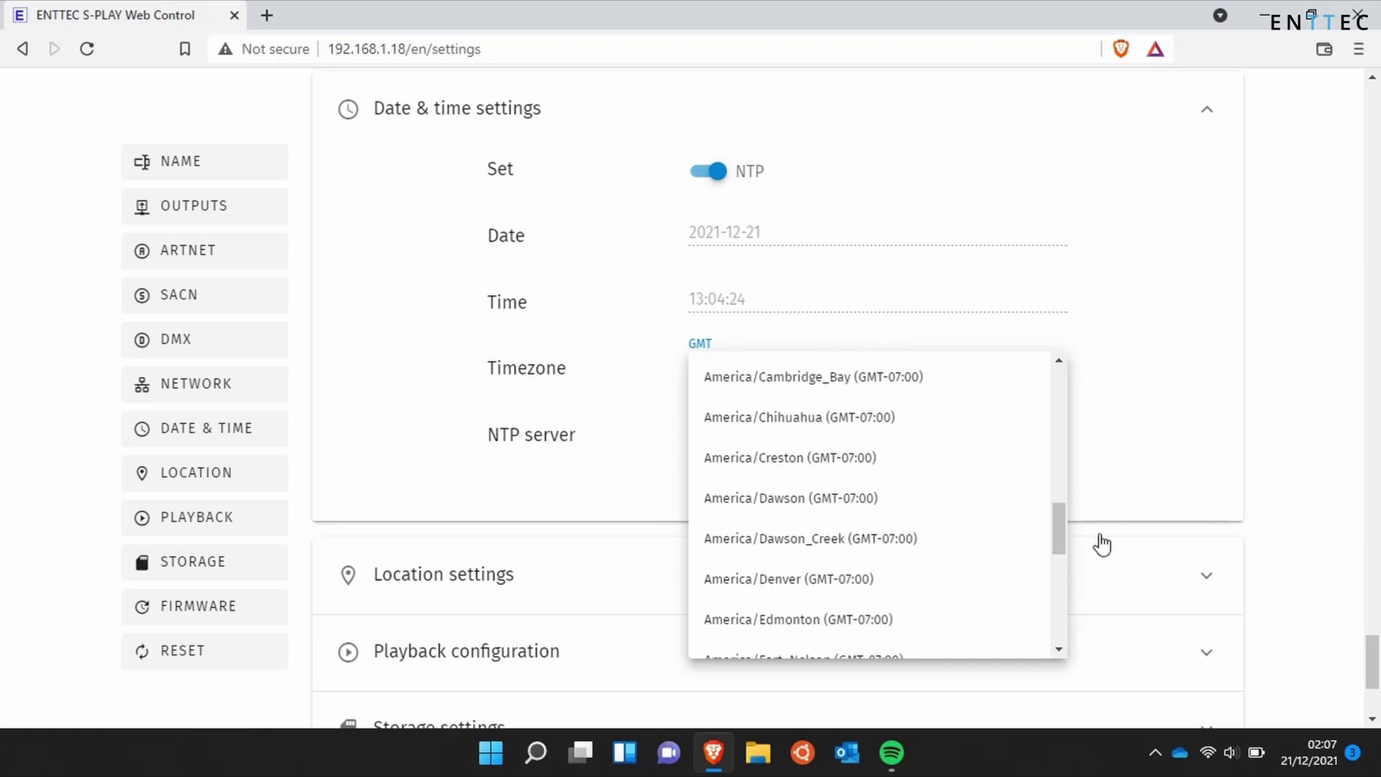
{"action": "left_click", "coordinate": [1167, 427]}
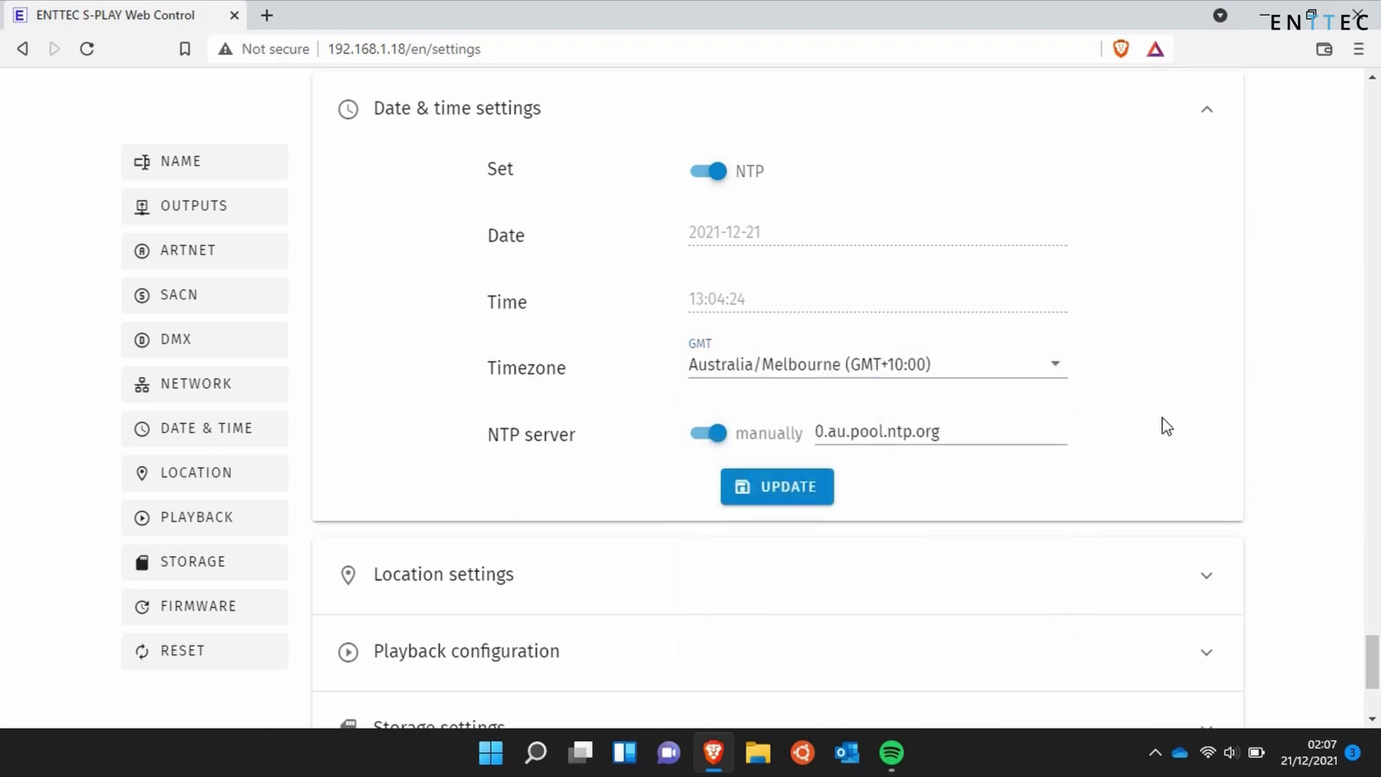
{"action": "scroll", "coordinate": [1167, 427], "scroll_direction": "down", "scroll_amount": 3}
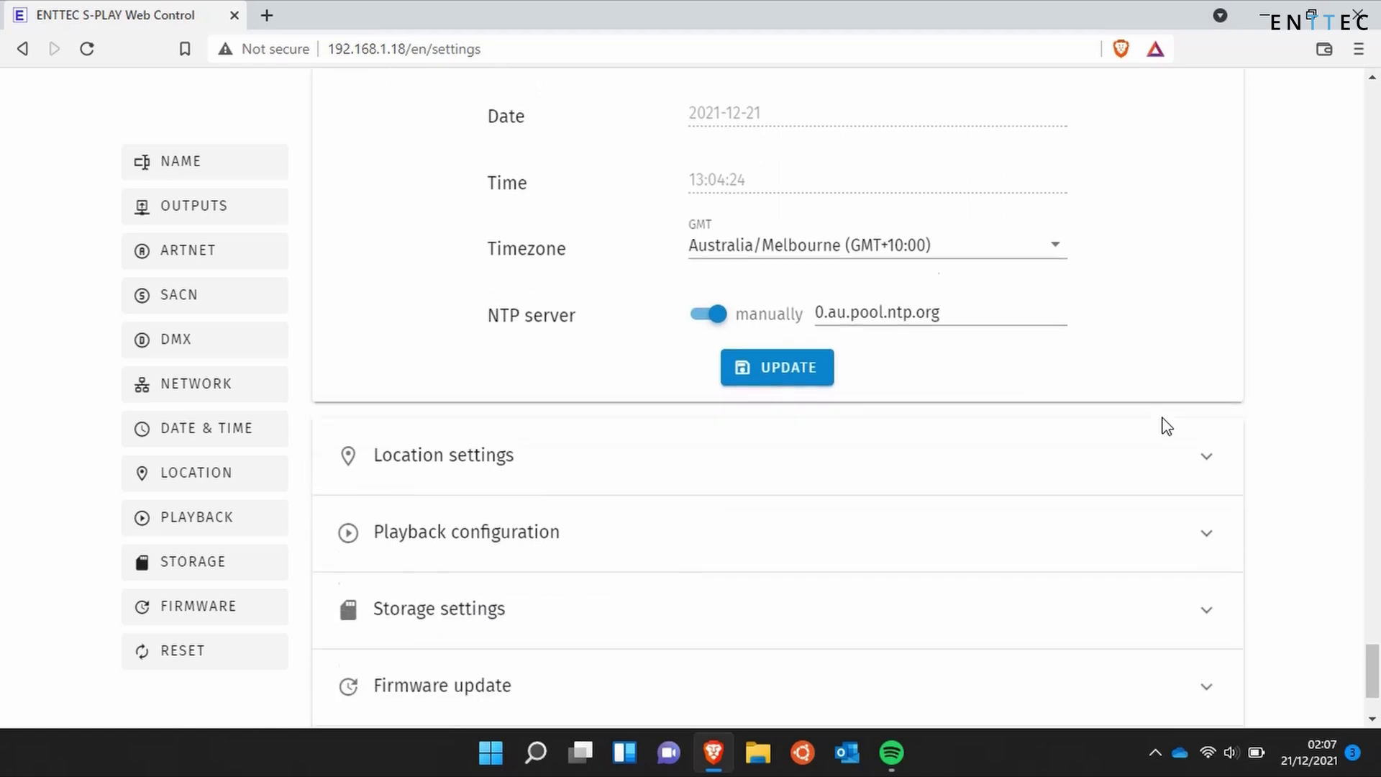
Step: Expand the Location settings section
{"action": "left_click", "coordinate": [1197, 367]}
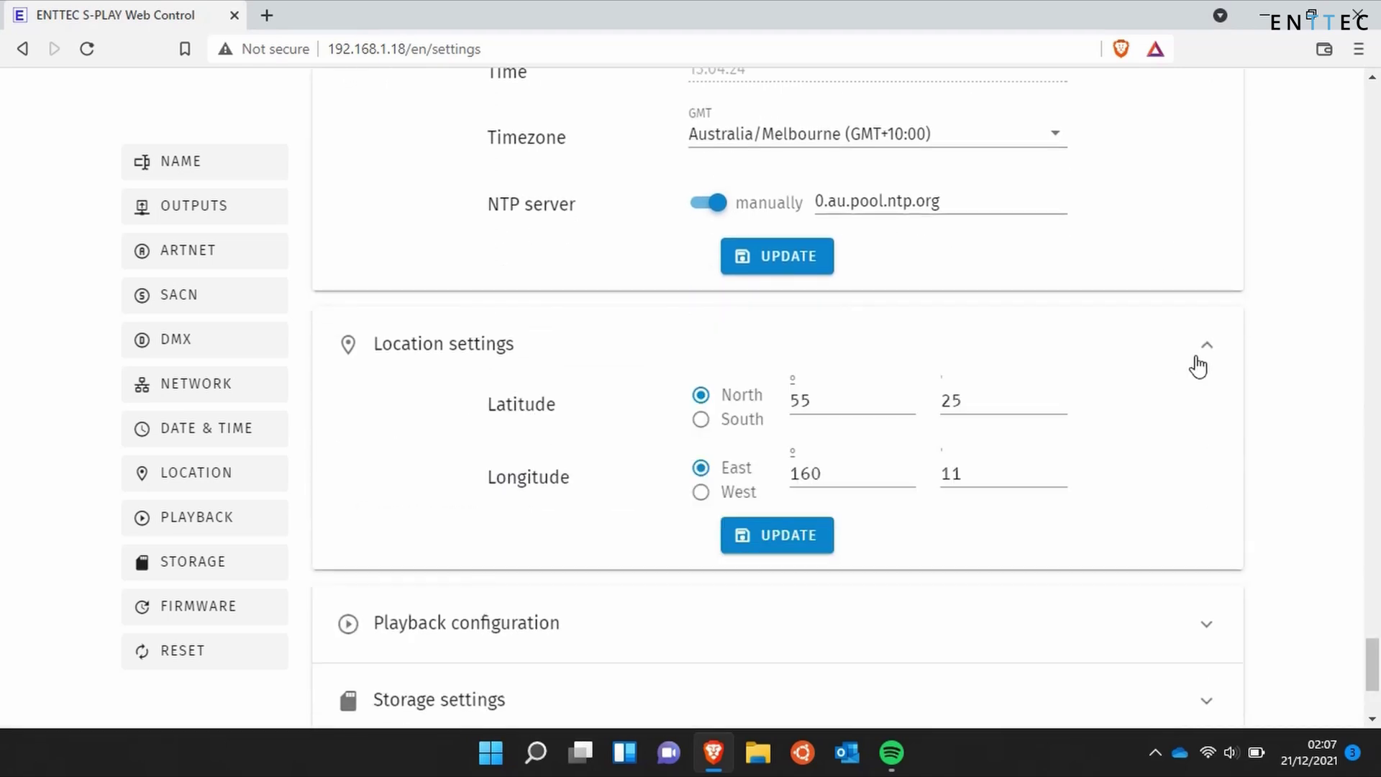
{"action": "scroll", "coordinate": [1197, 367], "scroll_direction": "down", "scroll_amount": 2}
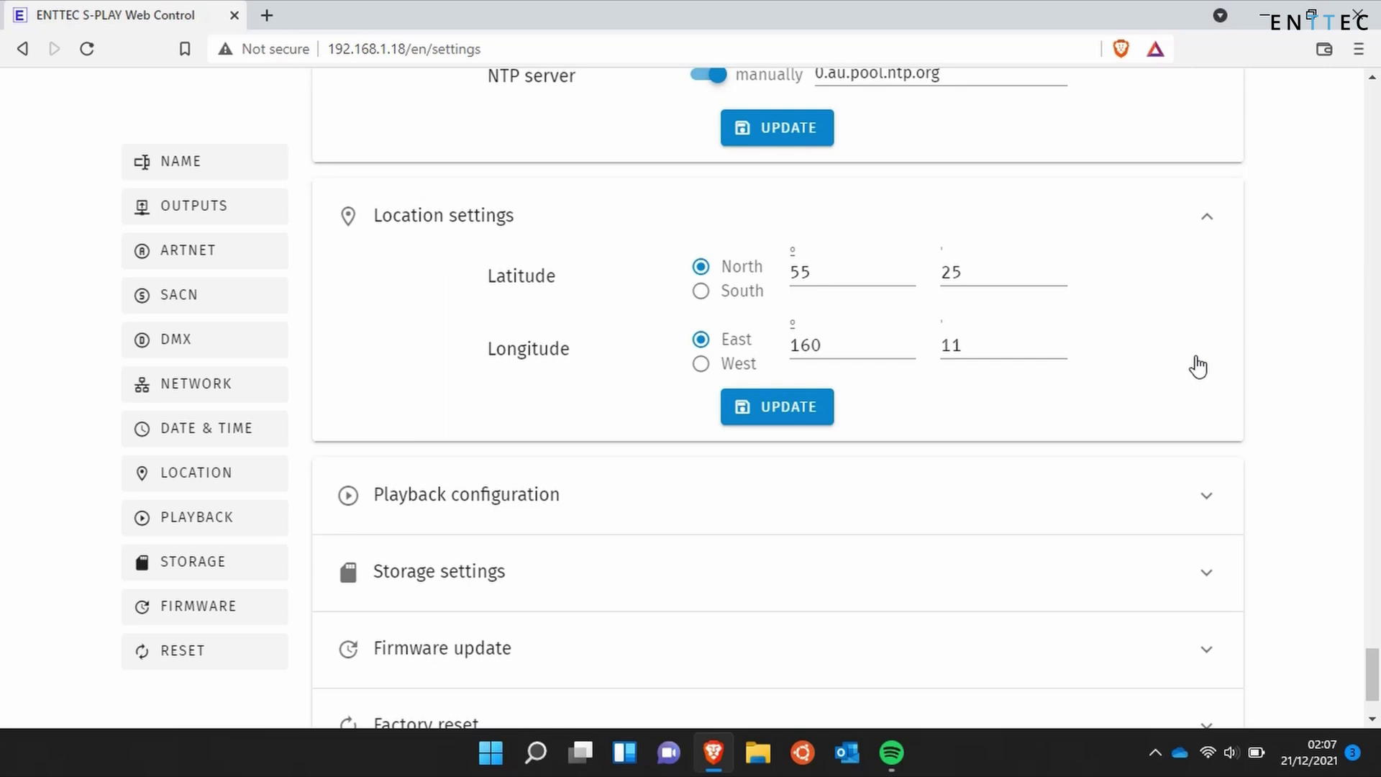
{"action": "scroll", "coordinate": [1198, 367], "scroll_direction": "down", "scroll_amount": 2}
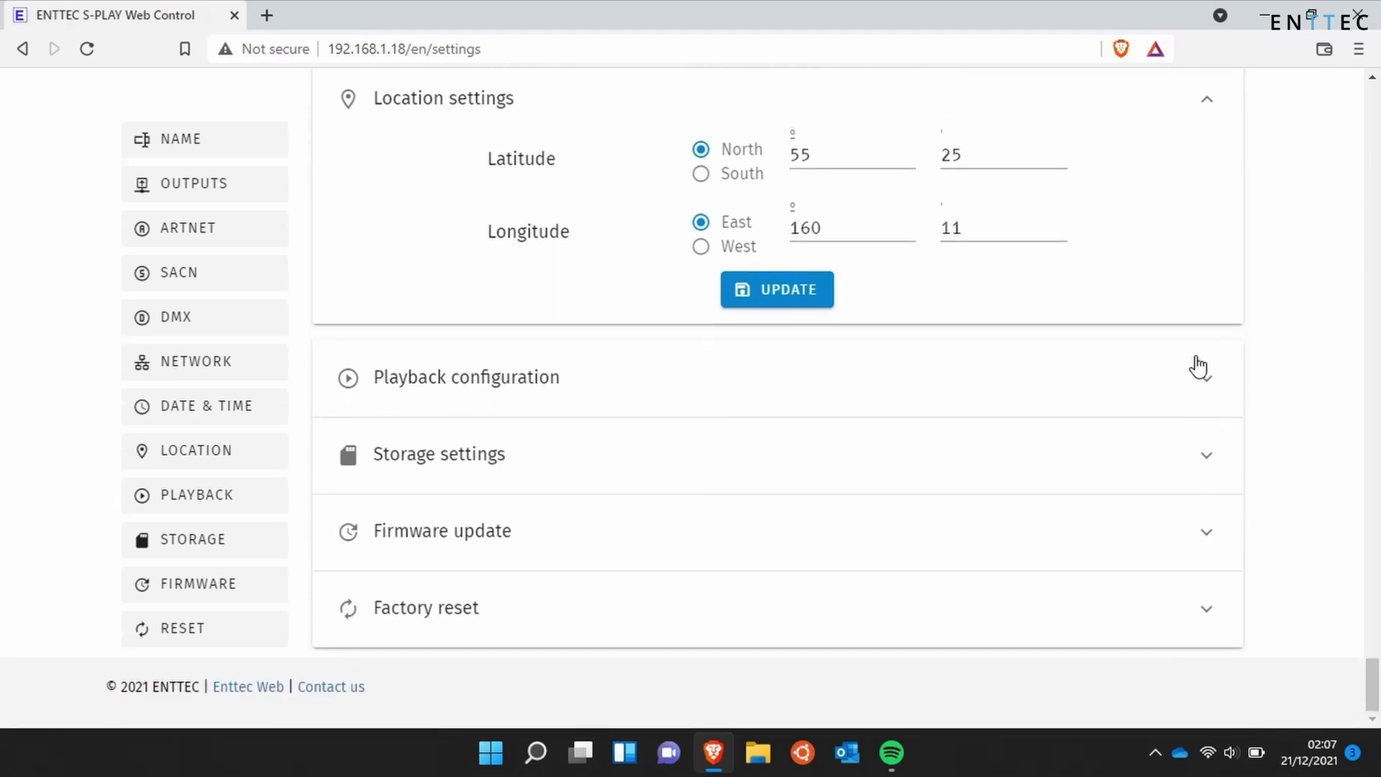
Step: Expand Playback configuration to review black frame on stop and the group restriction
{"action": "left_click", "coordinate": [1198, 367]}
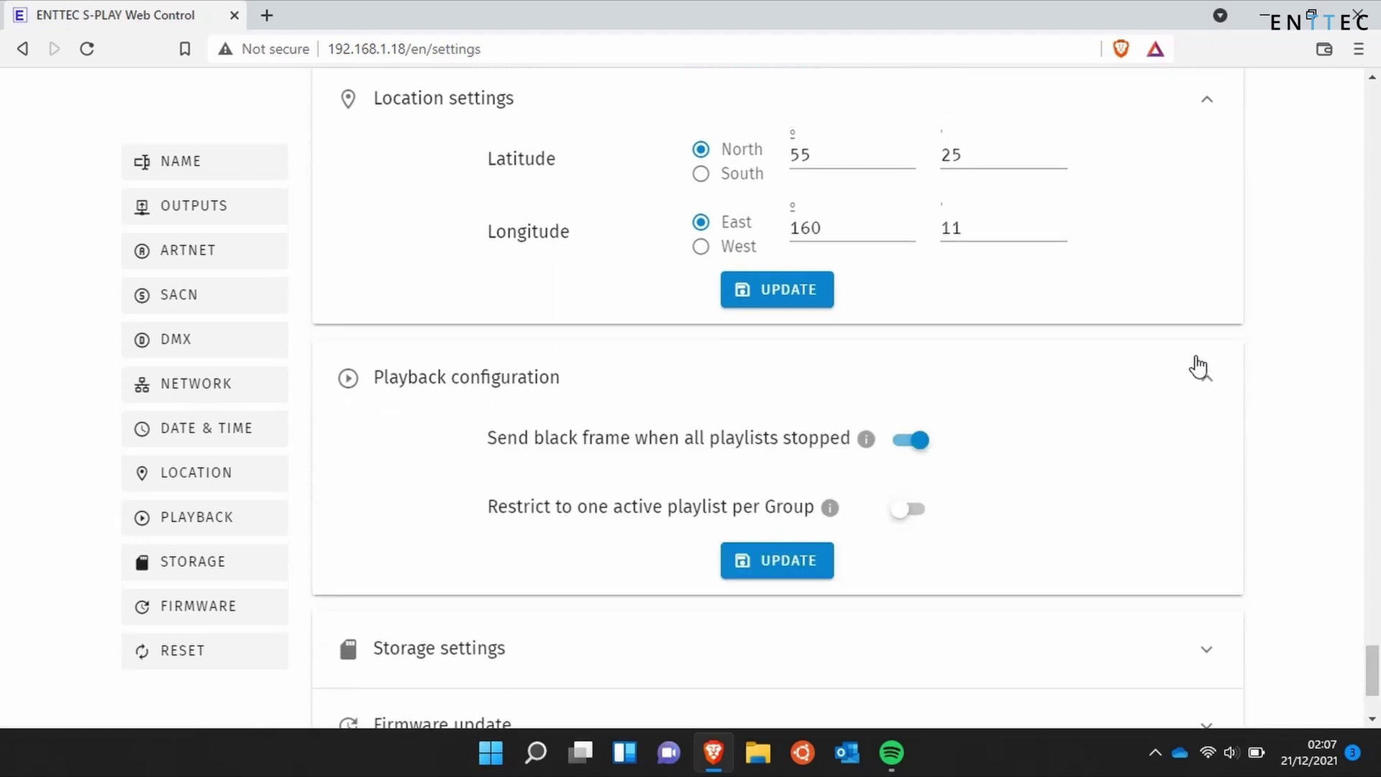
{"action": "scroll", "coordinate": [1198, 367], "scroll_direction": "down", "scroll_amount": 2}
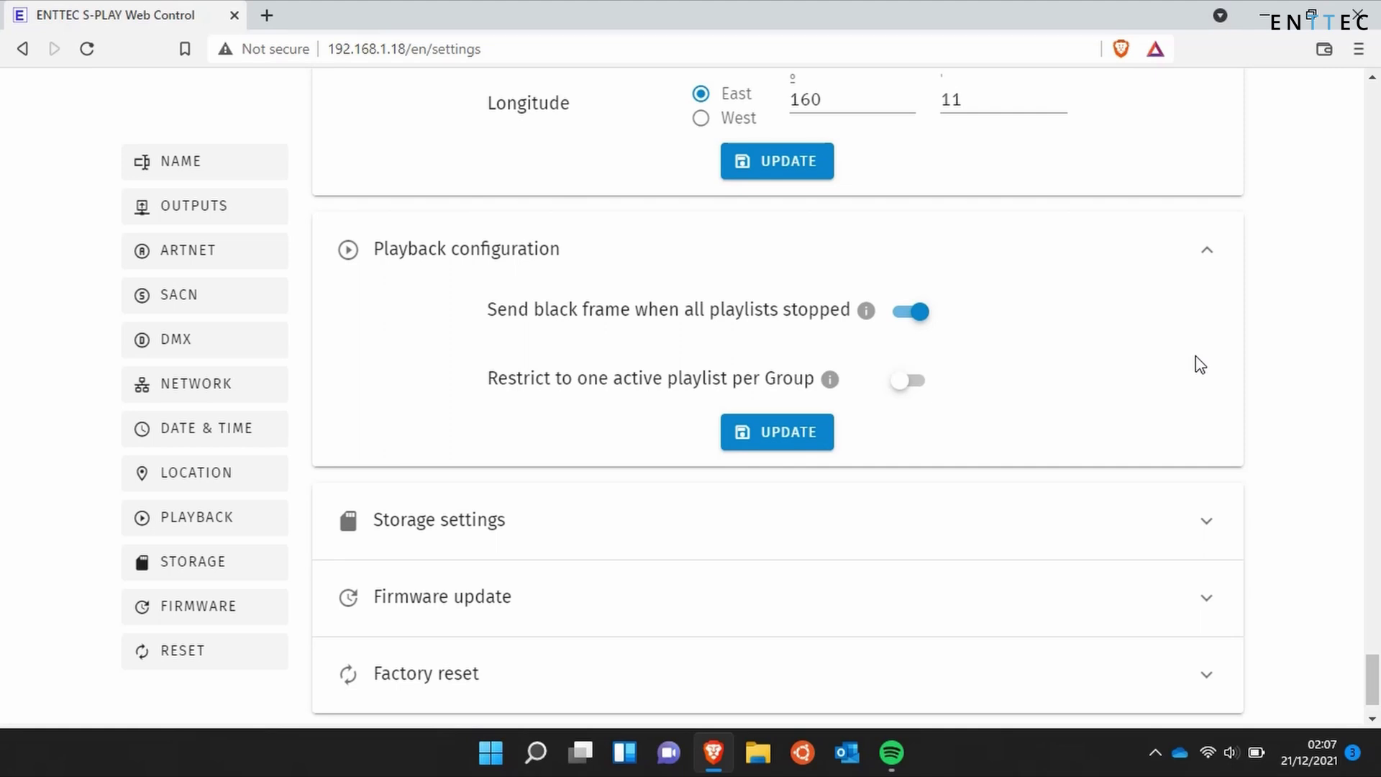
{"action": "scroll", "coordinate": [1200, 365], "scroll_direction": "down", "scroll_amount": 1}
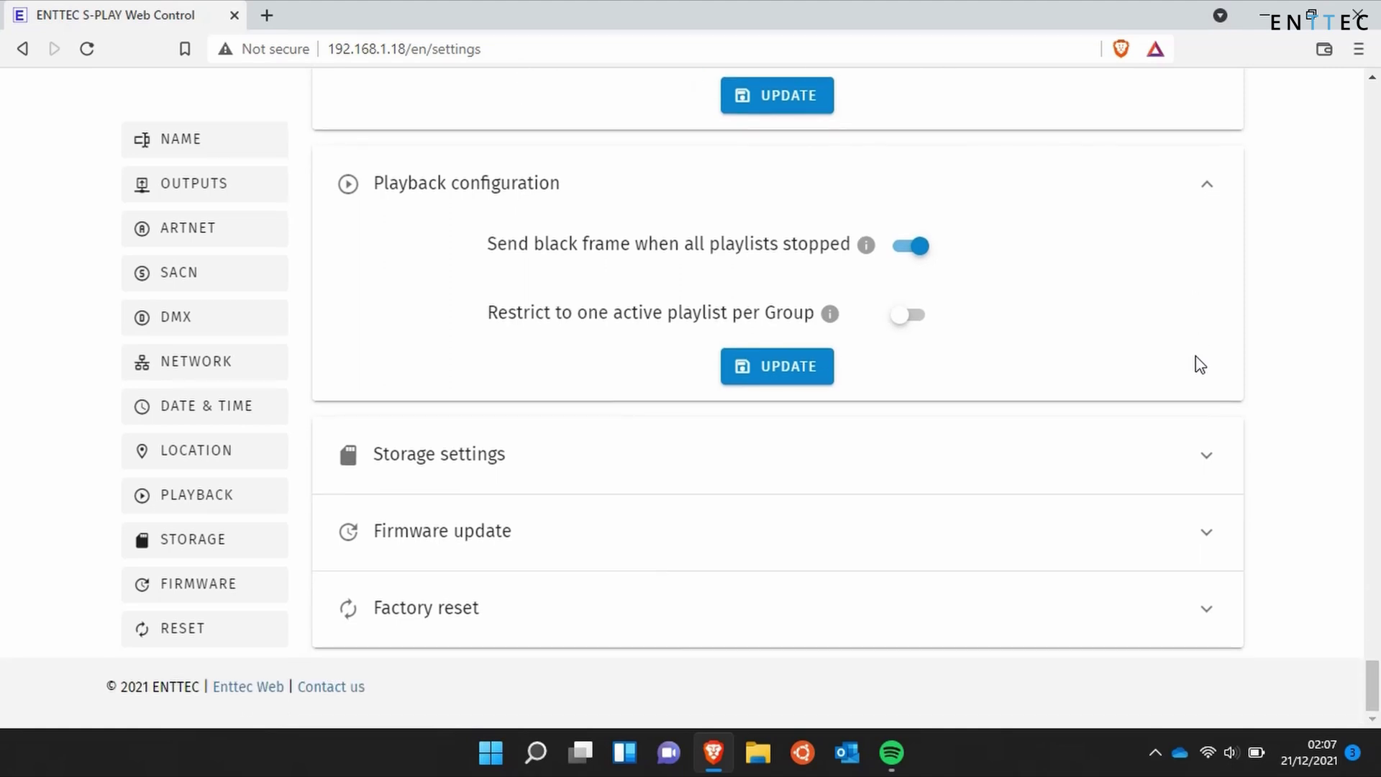
Step: Expand Storage settings and check the storage list, keeping internal
{"action": "left_click", "coordinate": [1207, 459]}
{"action": "scroll", "coordinate": [1206, 463], "scroll_direction": "down", "scroll_amount": 2}
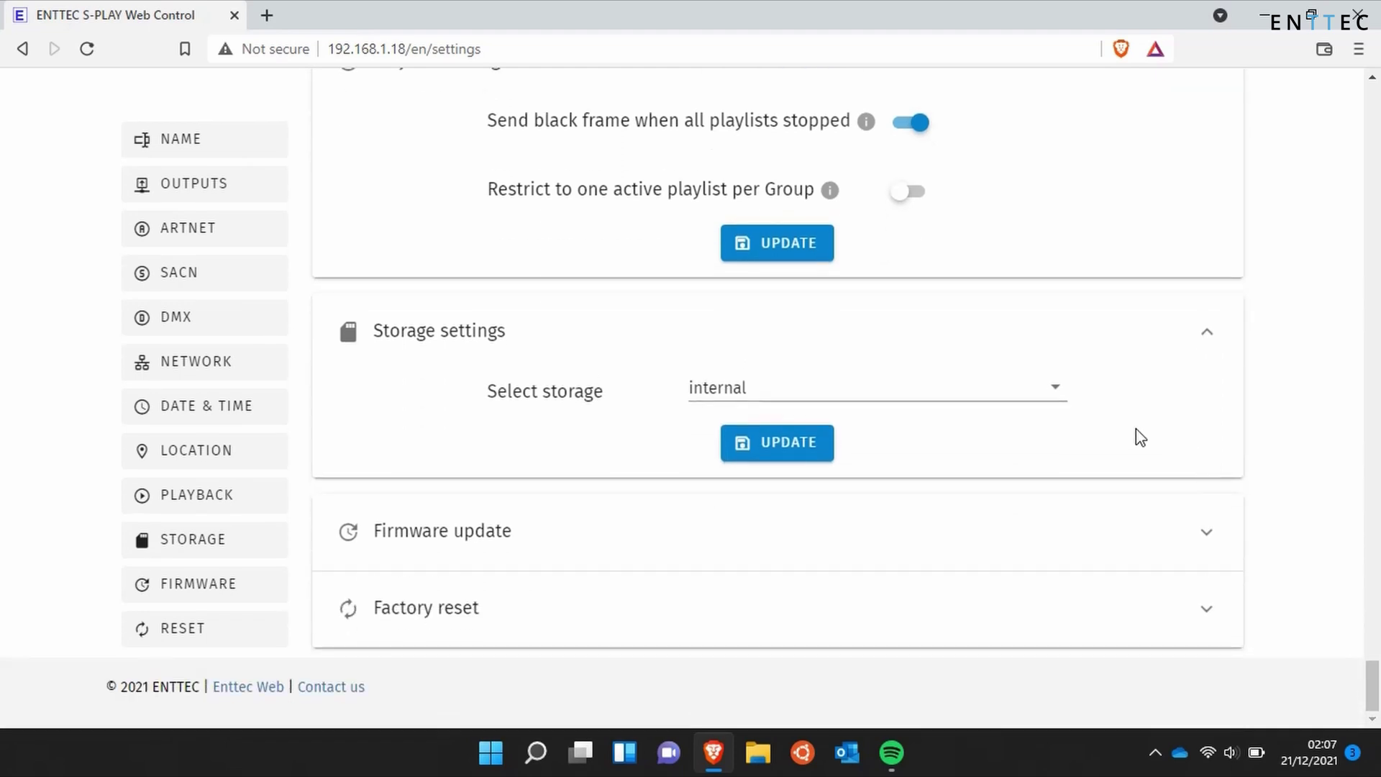
{"action": "left_click", "coordinate": [1056, 395]}
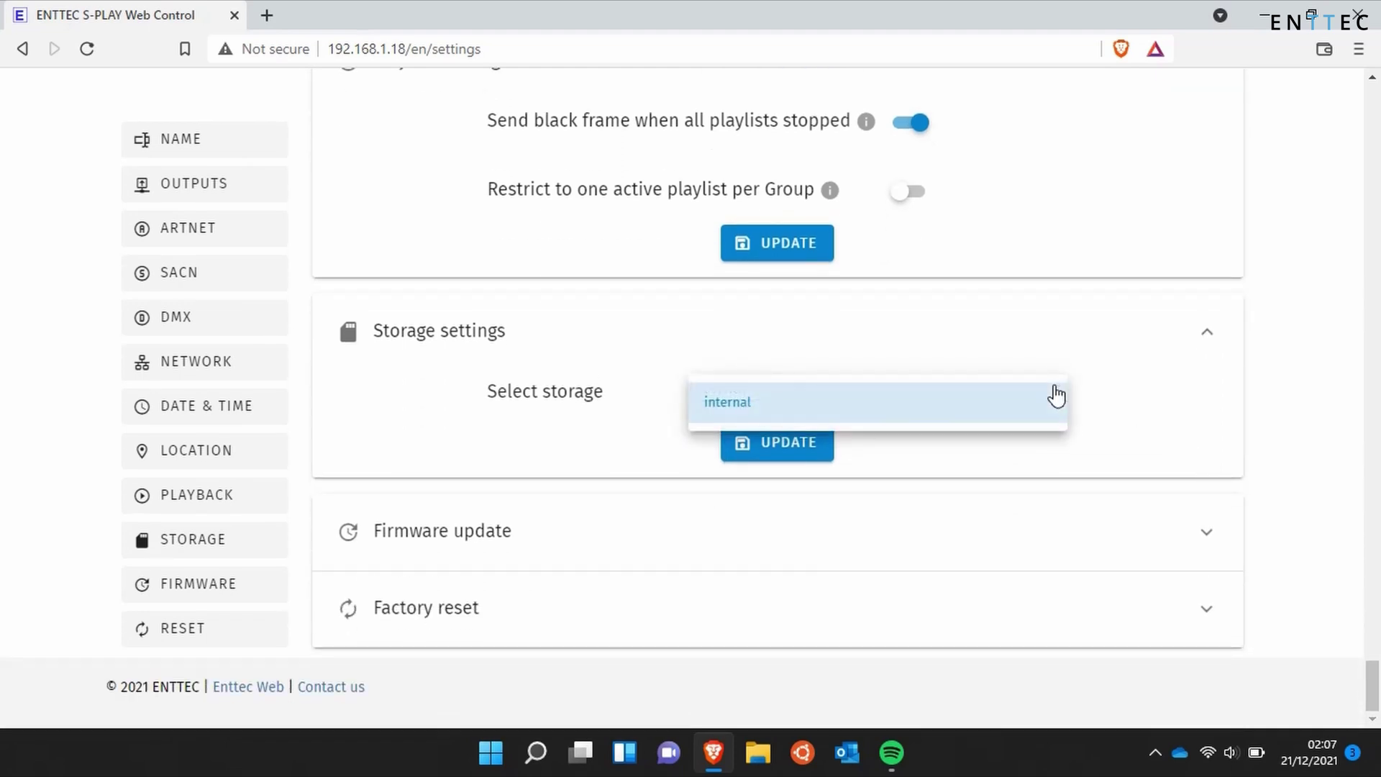
{"action": "left_click", "coordinate": [1133, 388]}
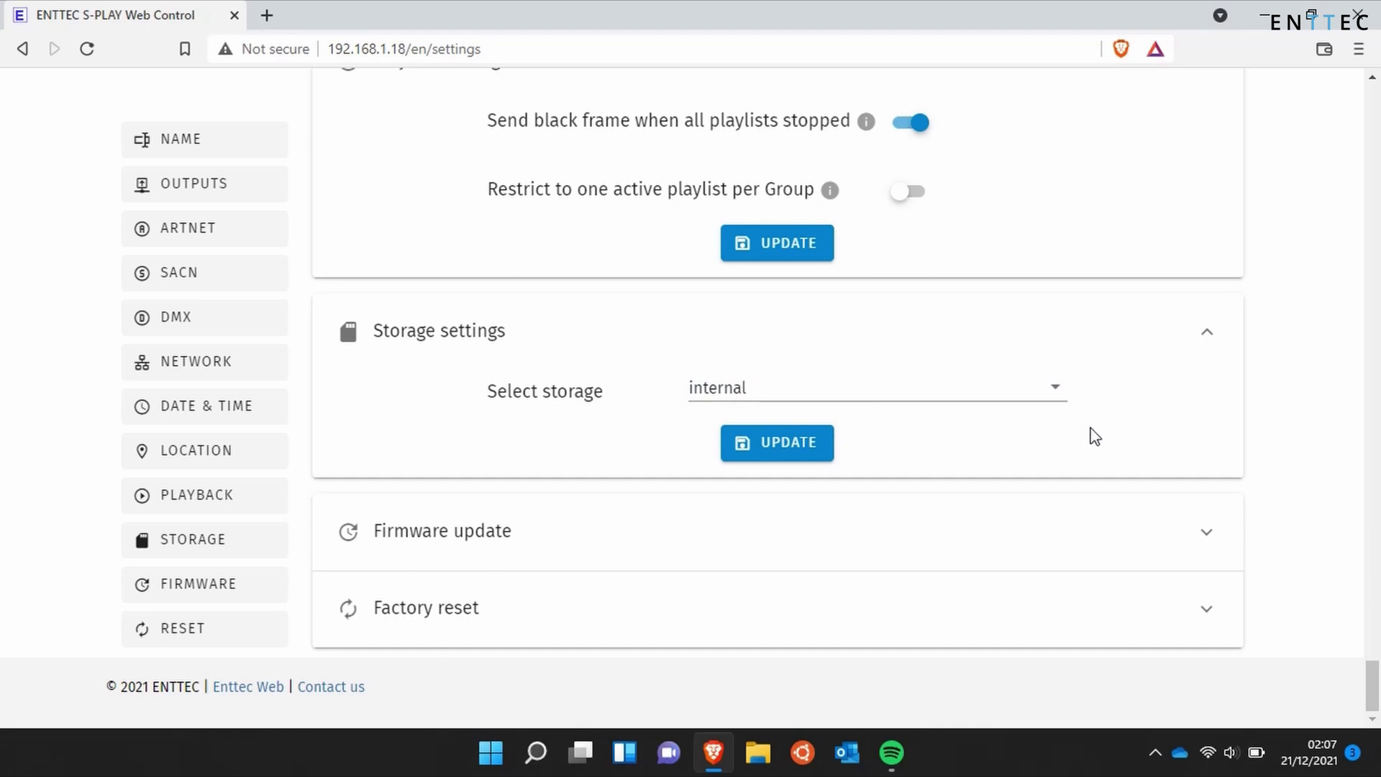
Step: Expand the Firmware update and Factory reset sections
{"action": "left_click", "coordinate": [1200, 534]}
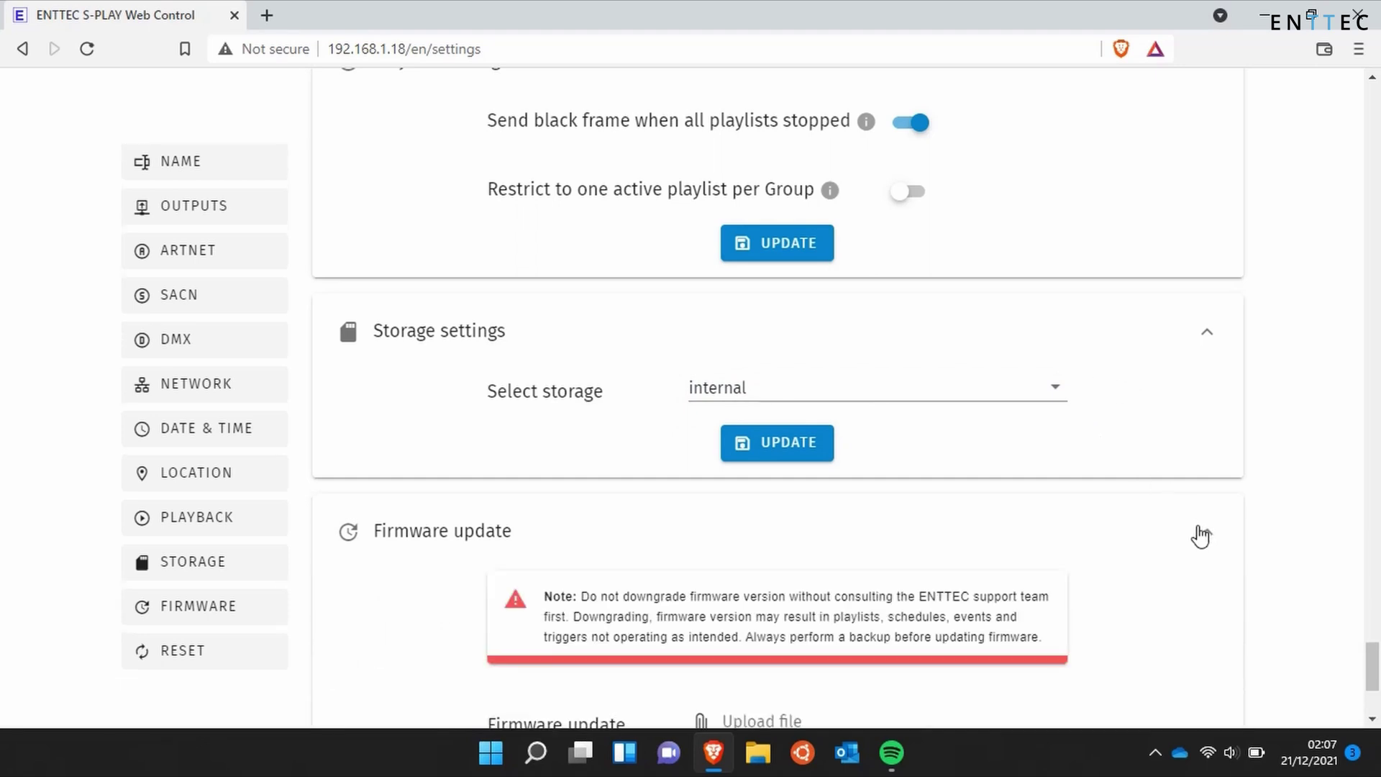
{"action": "scroll", "coordinate": [1200, 536], "scroll_direction": "down", "scroll_amount": 3}
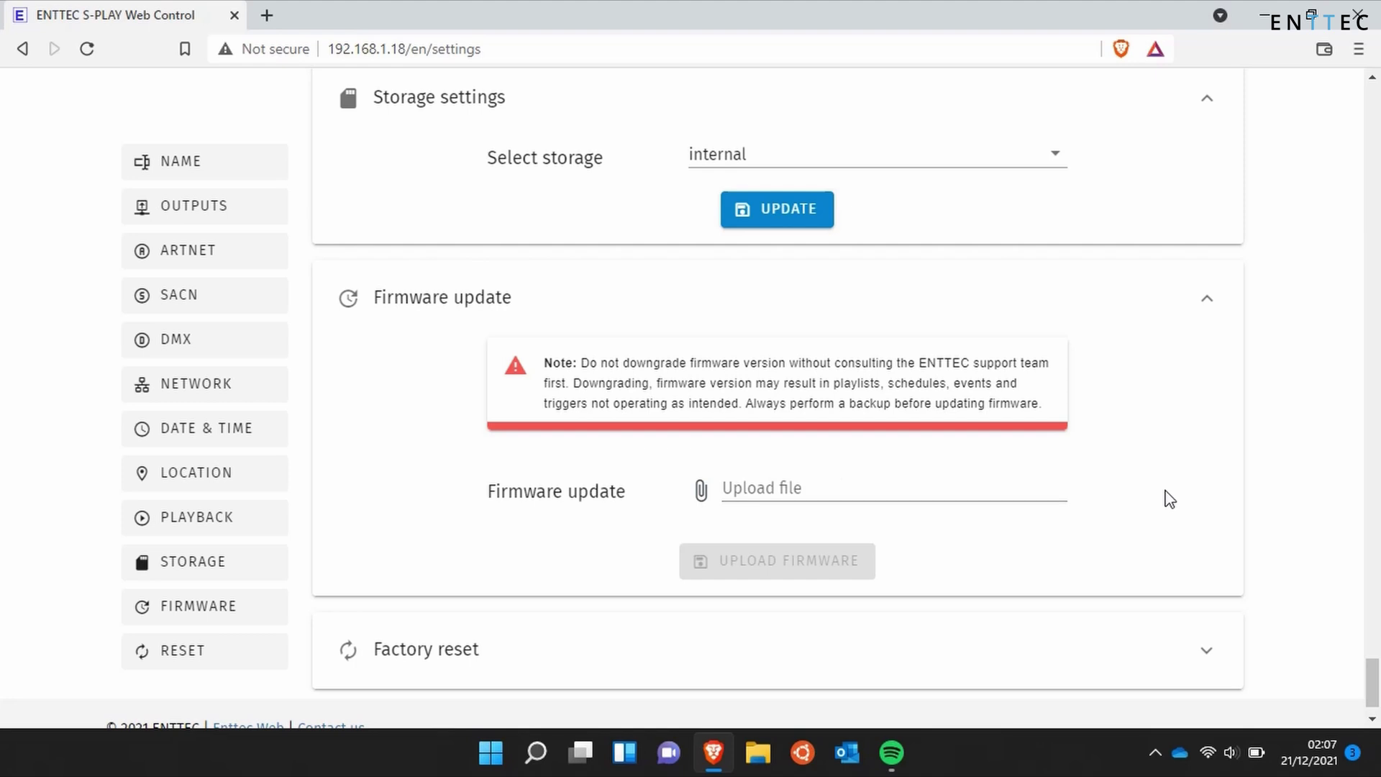
{"action": "scroll", "coordinate": [1170, 500], "scroll_direction": "down", "scroll_amount": 1}
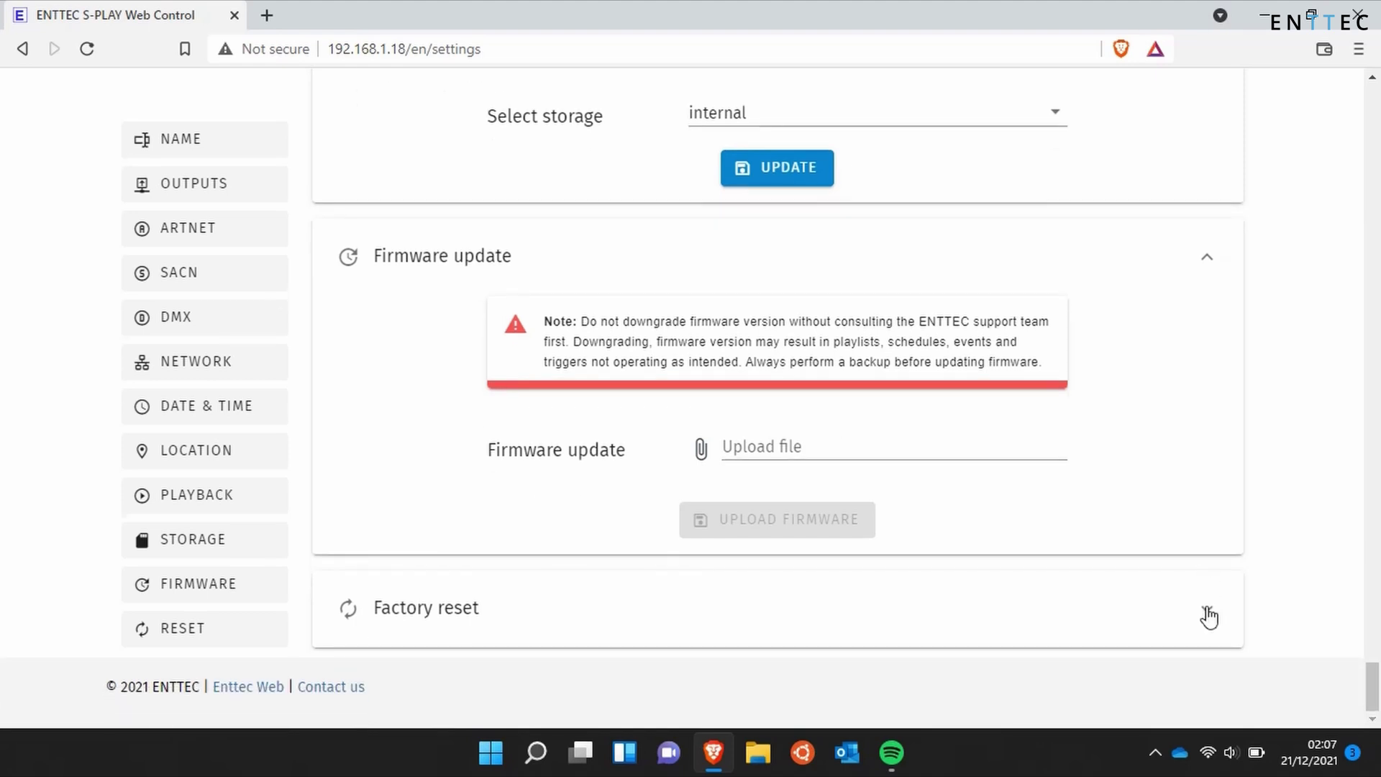
{"action": "left_click", "coordinate": [1209, 615]}
{"action": "scroll", "coordinate": [1208, 616], "scroll_direction": "down", "scroll_amount": 1}
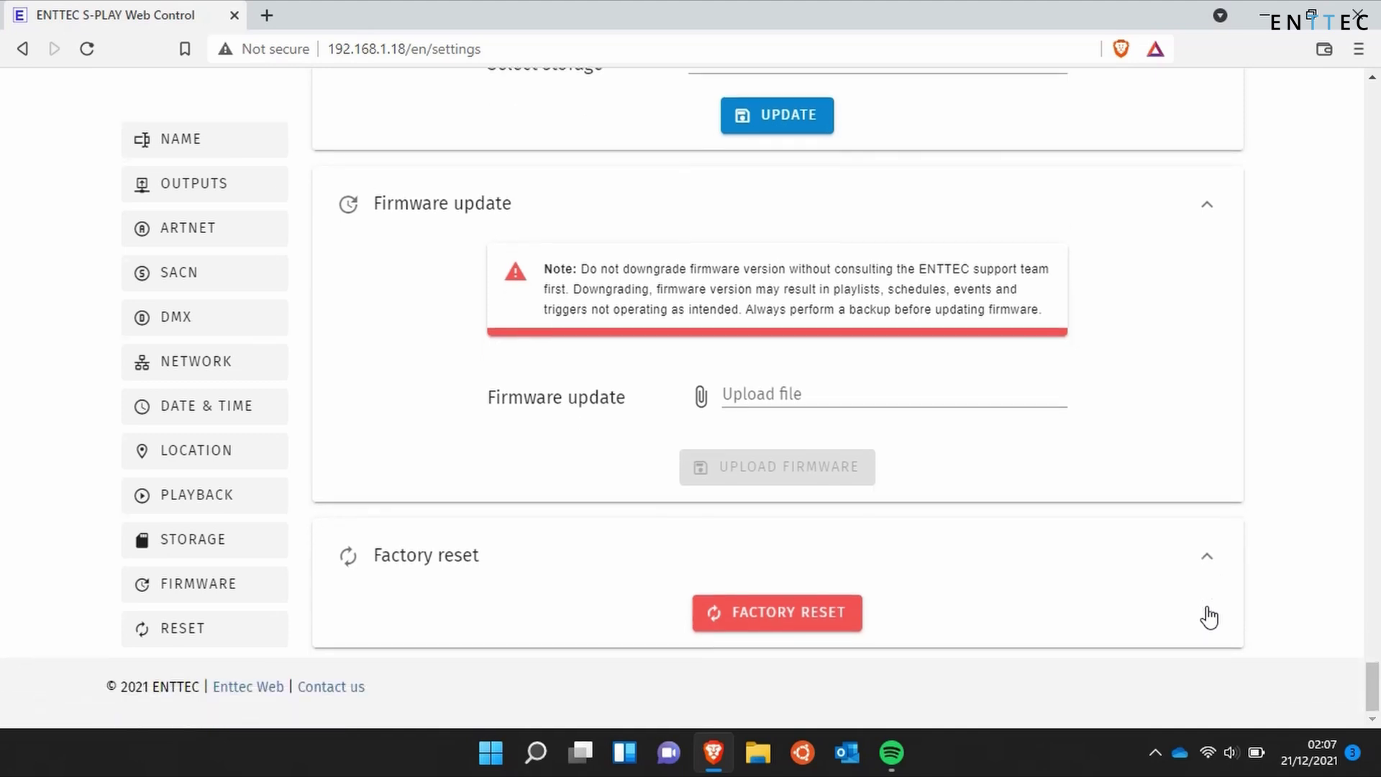